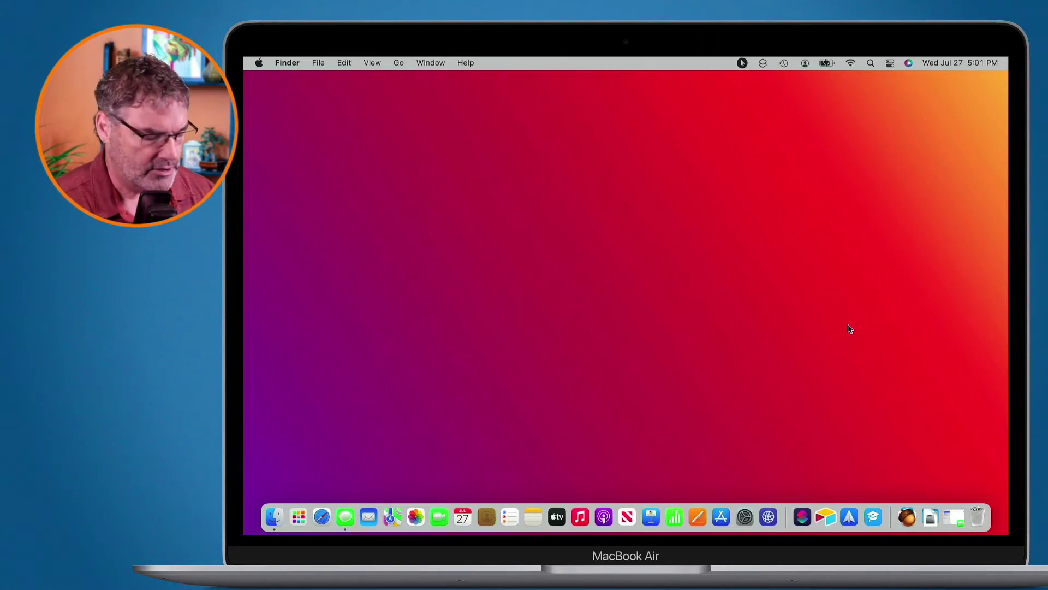
# Launch Spark on the Mac from its Dock icon.
pyautogui.click(850, 517)
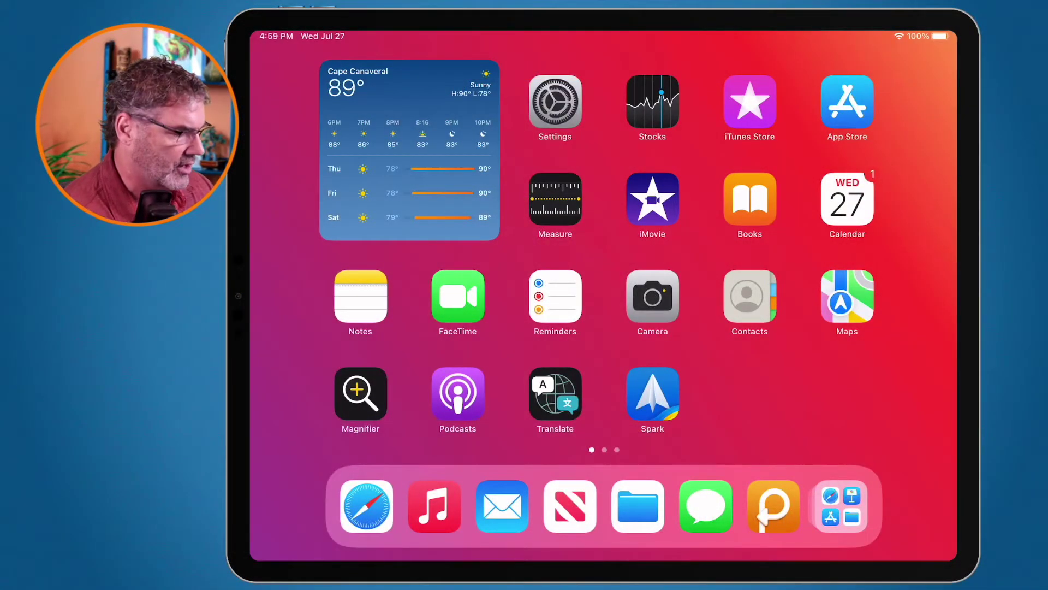
# Open Spark on the iPad and page through its intro screens to the Spark for Teams page.
pyautogui.press('alt+super+8')
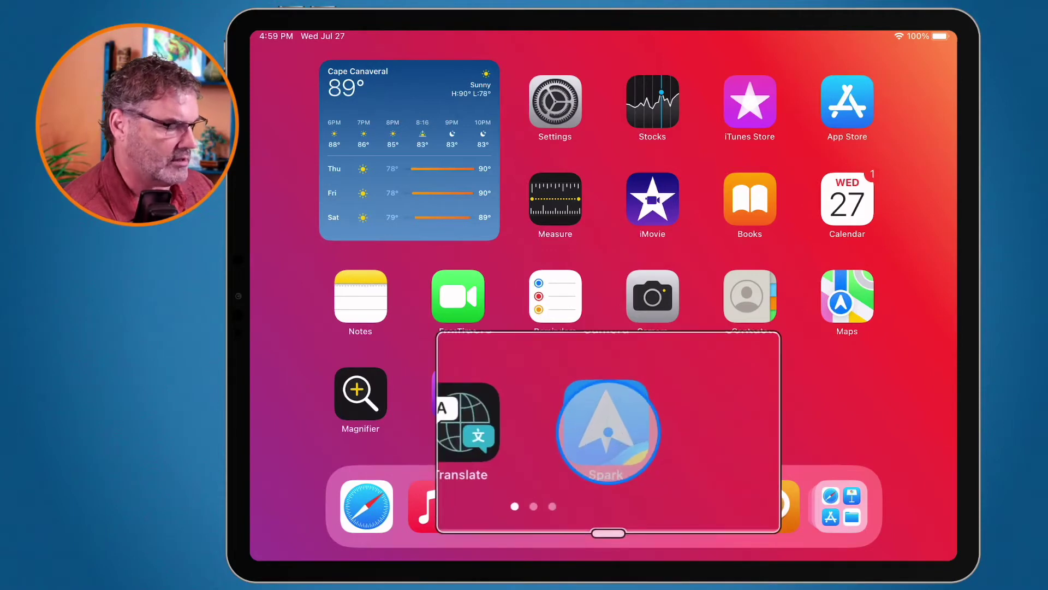
pyautogui.press('alt+super+8')
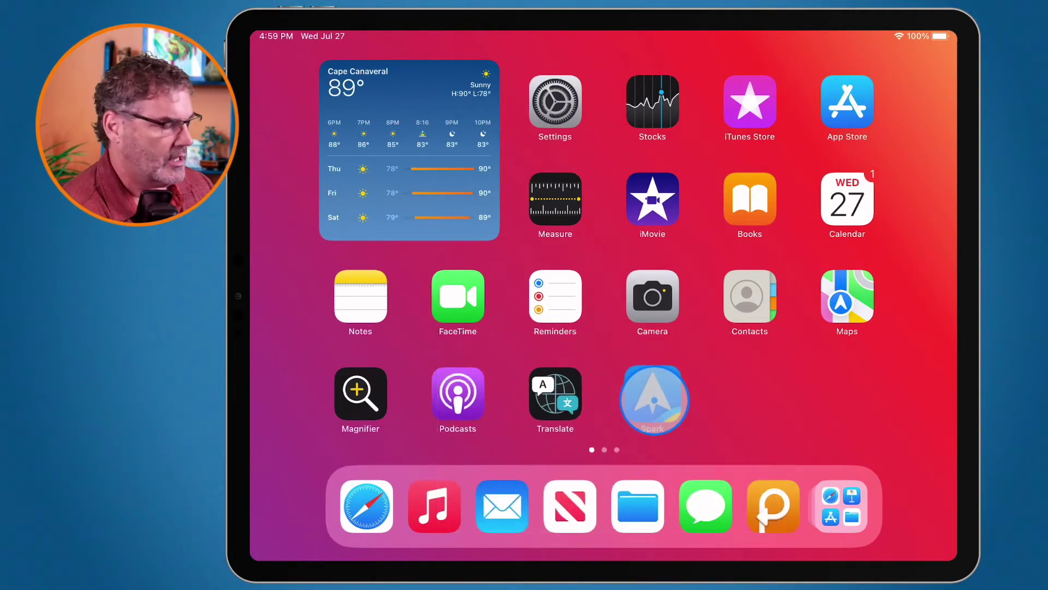
pyautogui.click(654, 400)
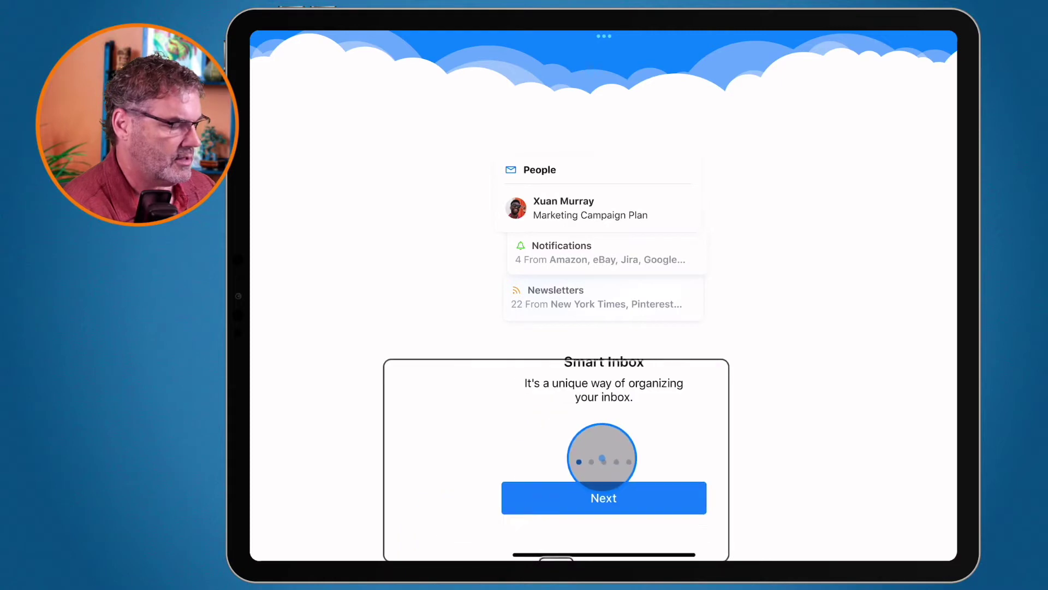
pyautogui.click(605, 480)
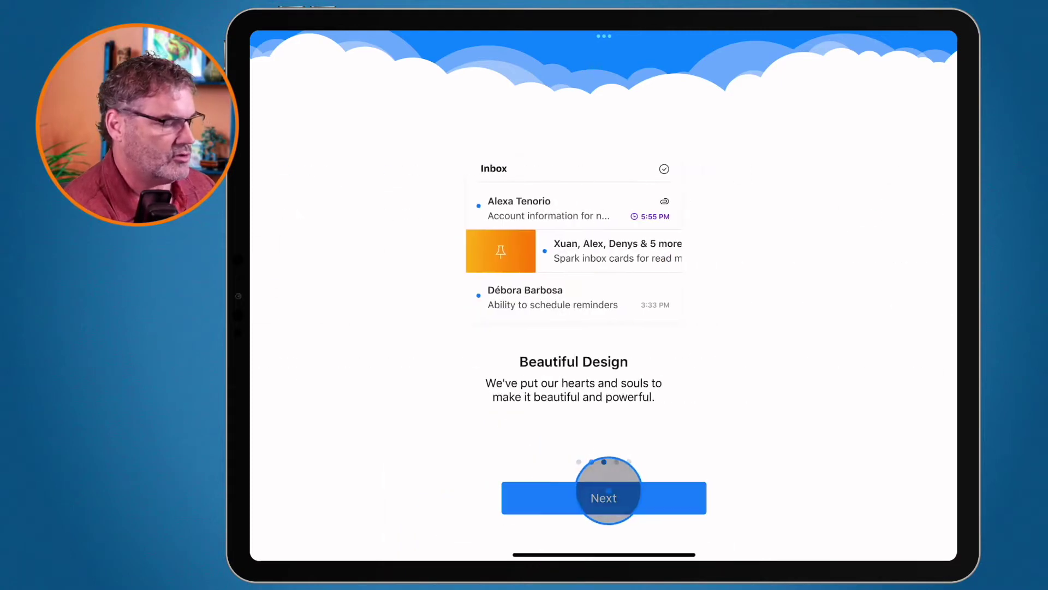
pyautogui.click(607, 487)
pyautogui.click(608, 490)
pyautogui.click(606, 494)
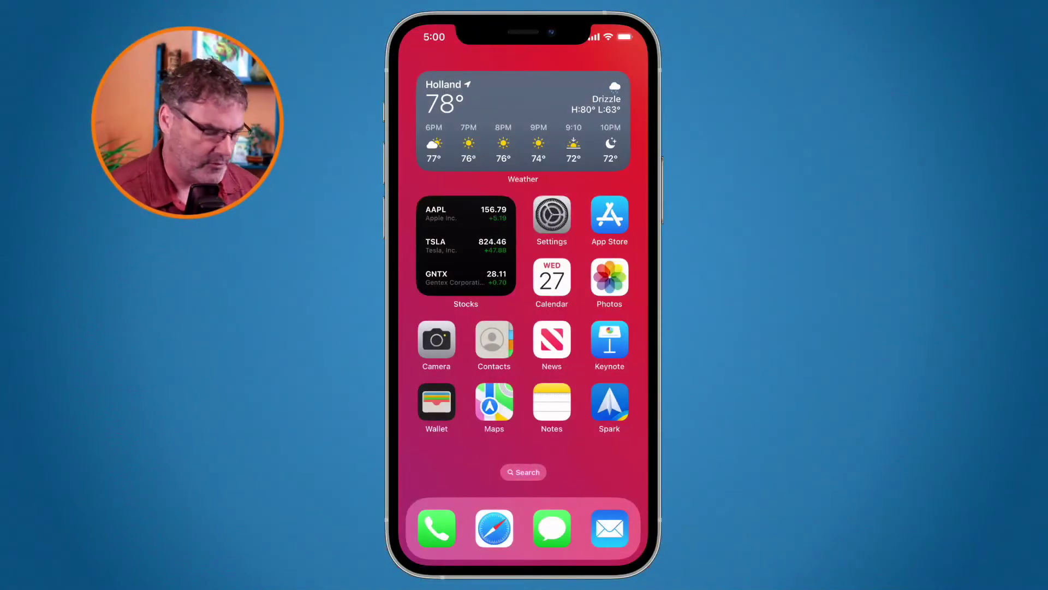
# Open Spark on the iPhone and page through four intro screens to Spark for Teams.
pyautogui.click(609, 402)
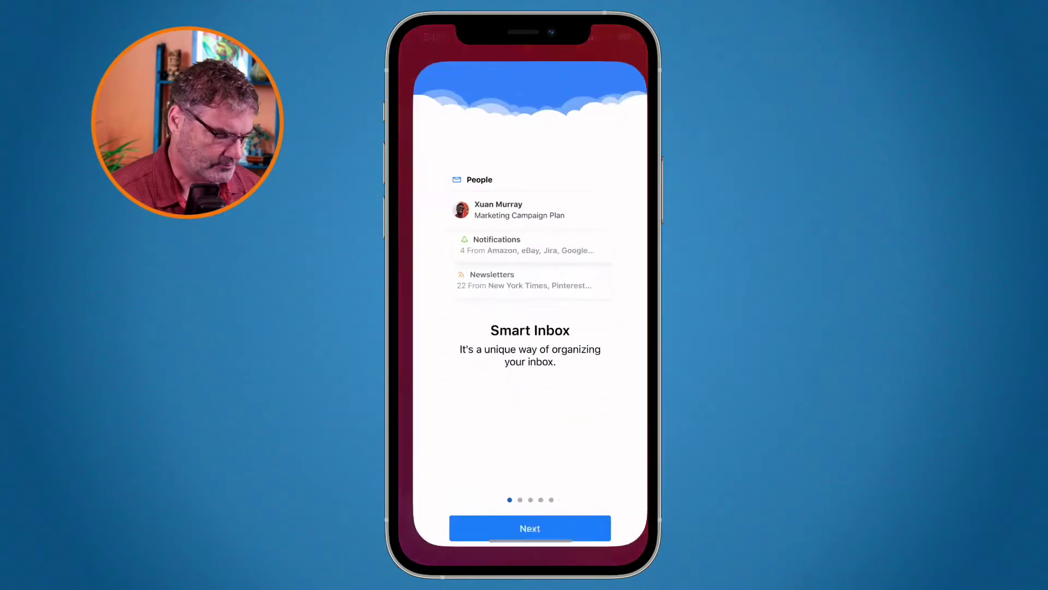
pyautogui.click(523, 524)
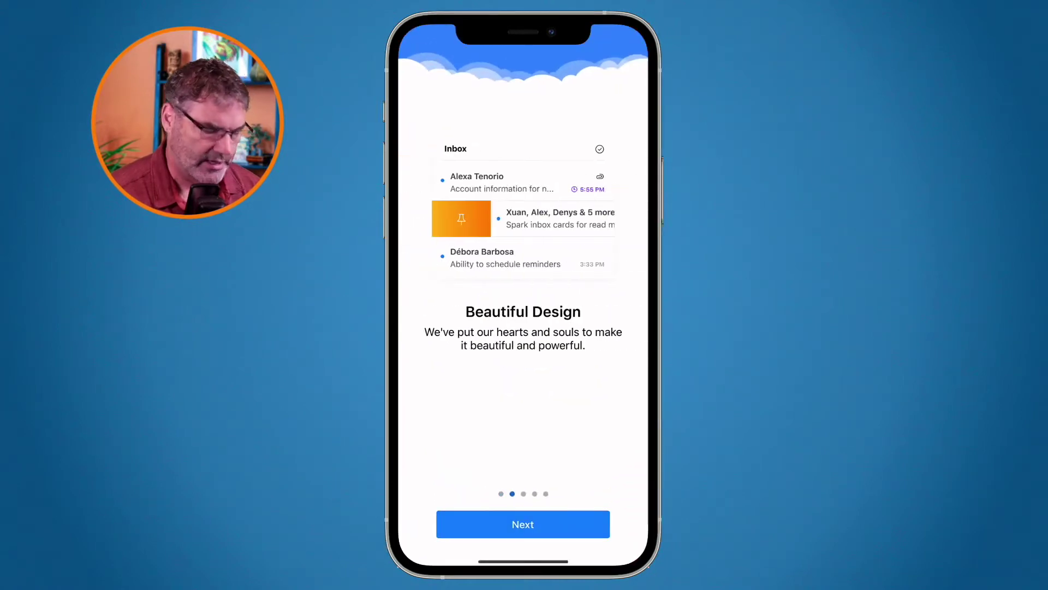
pyautogui.click(523, 524)
pyautogui.click(523, 524)
pyautogui.click(523, 524)
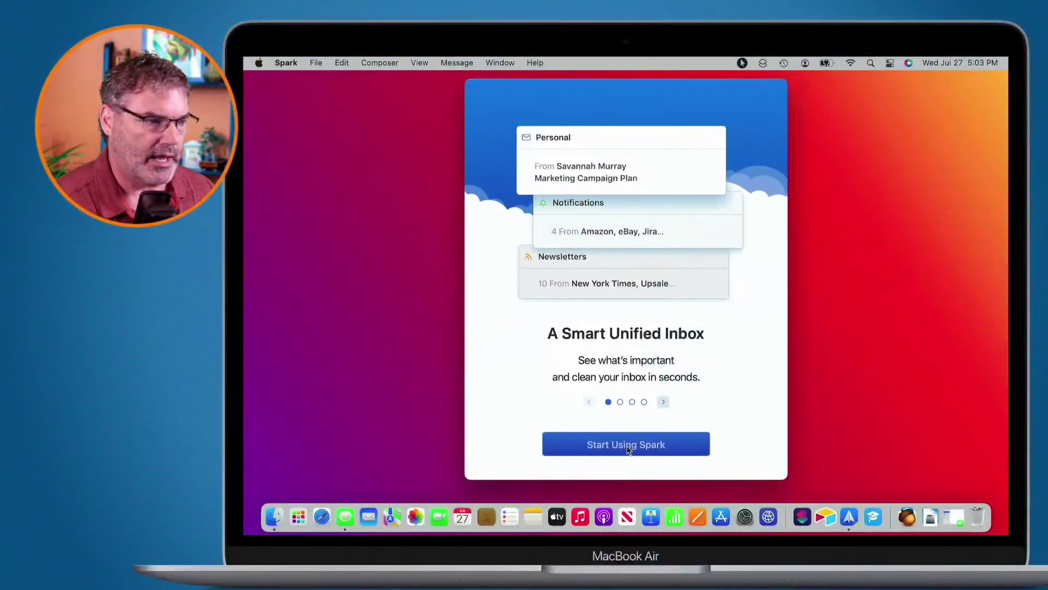
# Choose Start Using Spark on the Mac and focus the email field on Add Email Account.
pyautogui.click(628, 449)
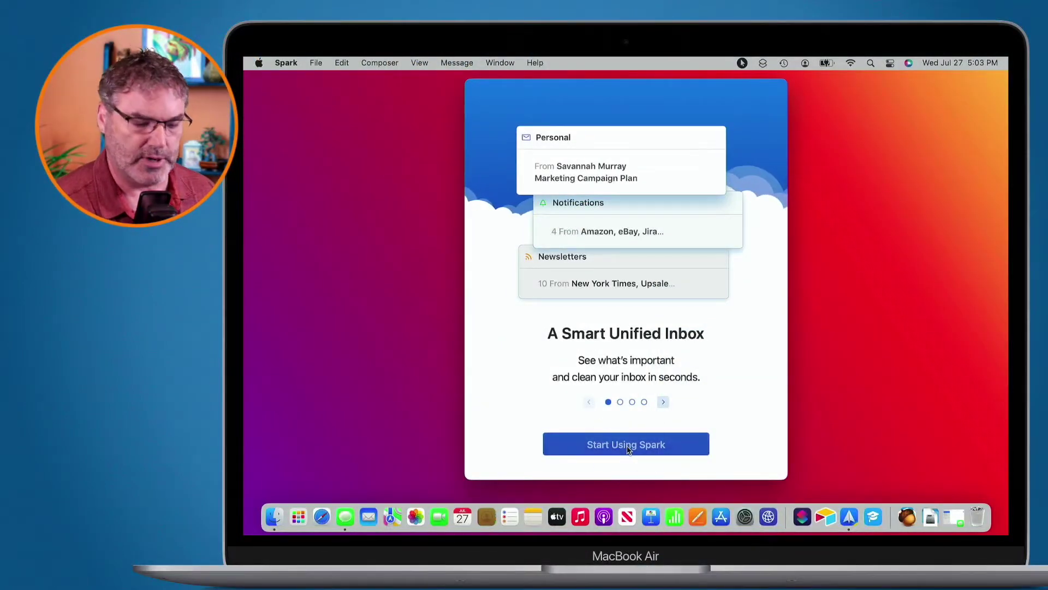
pyautogui.click(629, 344)
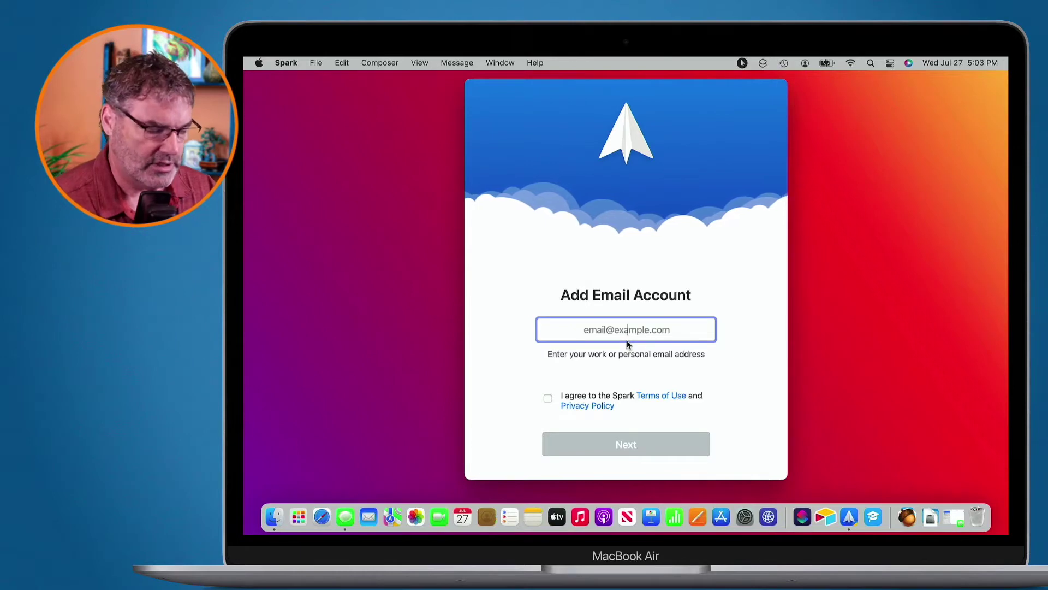
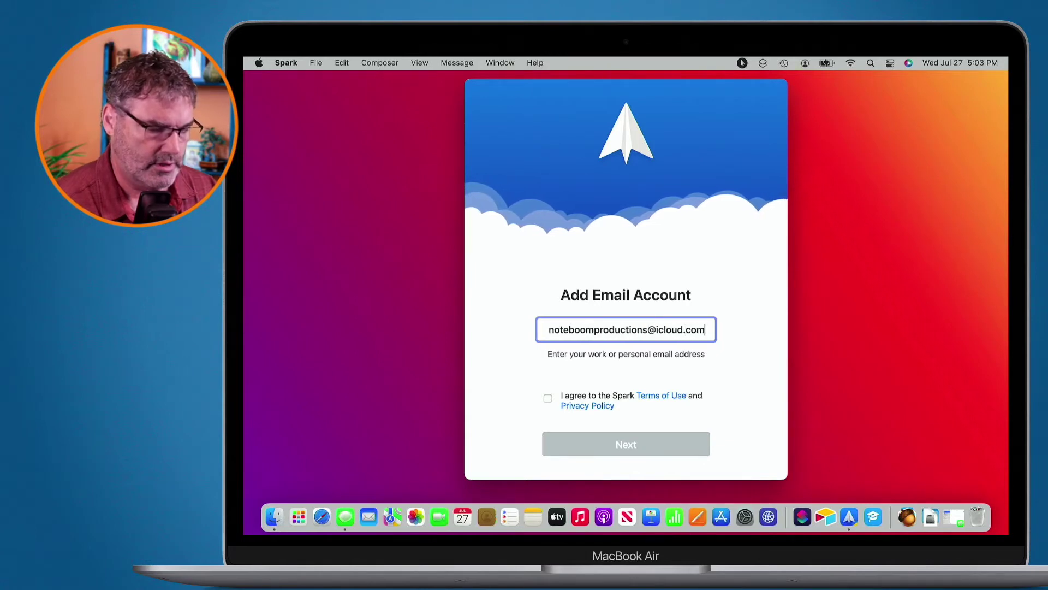
# Enter the iCloud email address, accept the terms, and open Apple's app-specific password page.
pyautogui.click(576, 392)
pyautogui.click(547, 397)
pyautogui.click(621, 440)
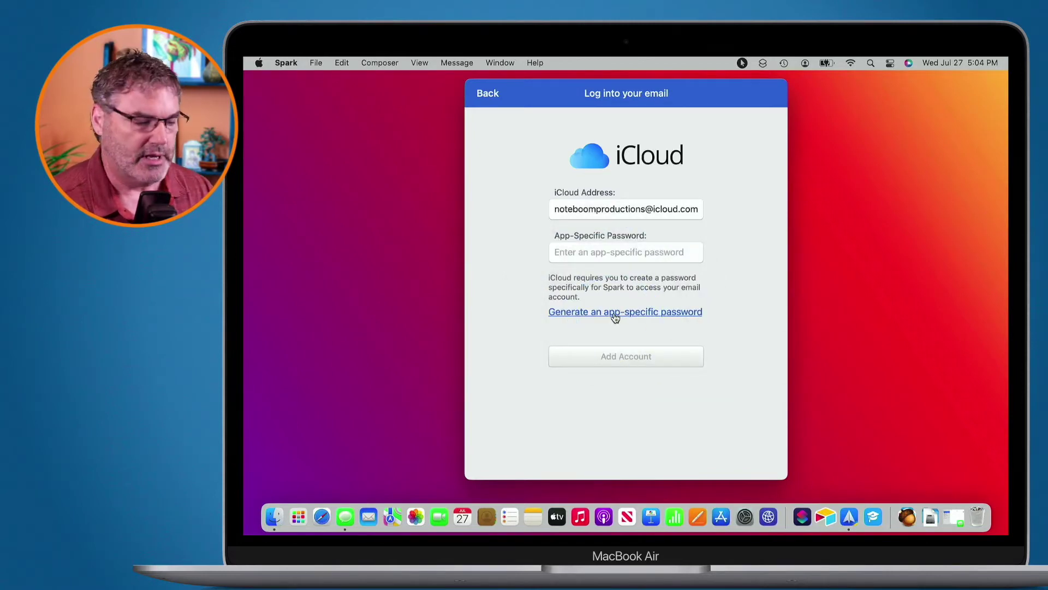
pyautogui.click(615, 312)
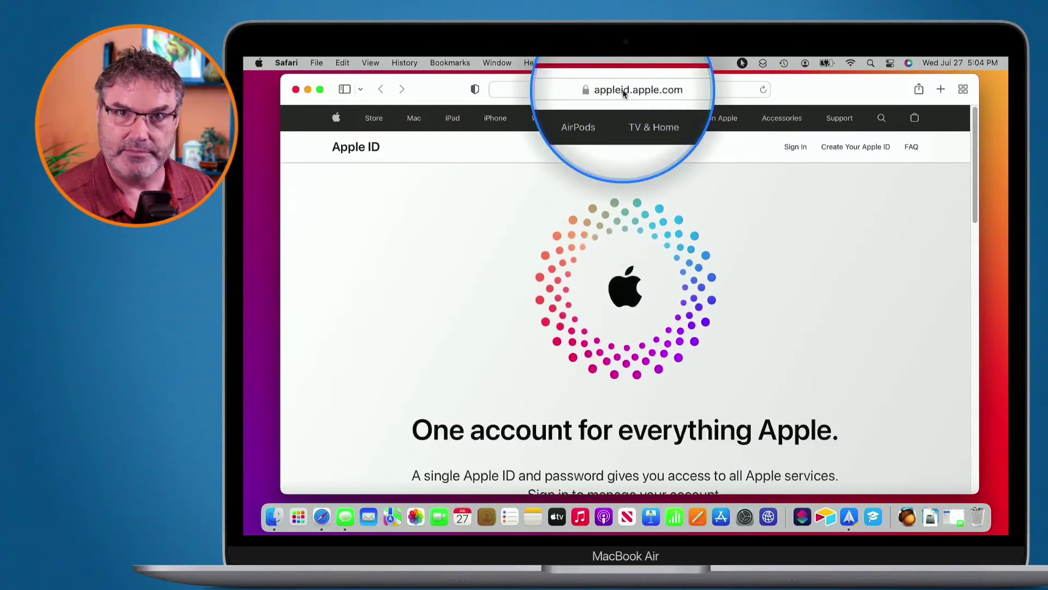
# Sign in to appleid.apple.com and open the App-Specific Passwords list.
pyautogui.click(796, 145)
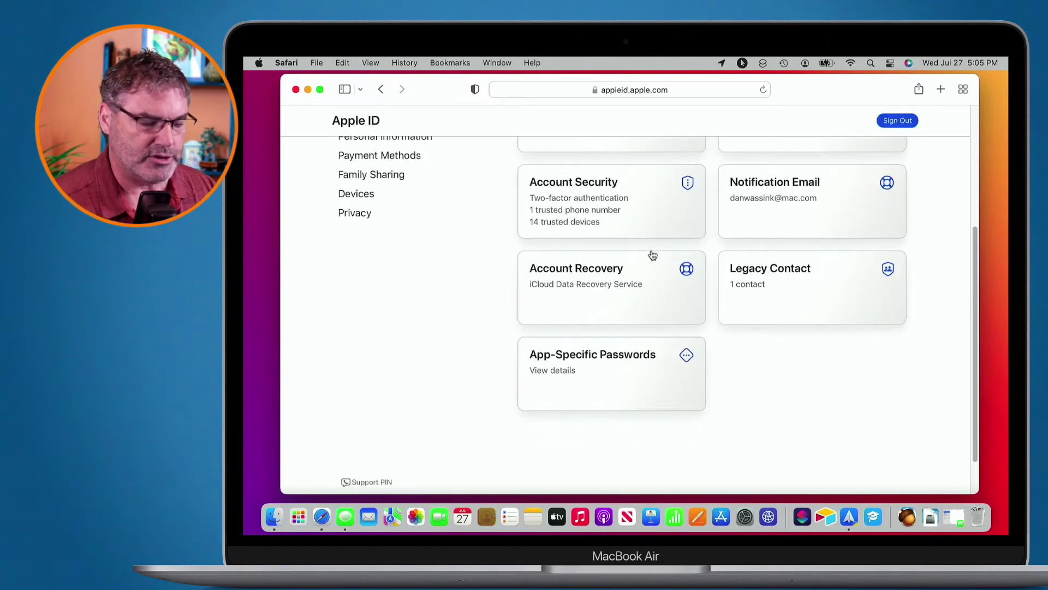
pyautogui.scroll(5, 596, 344)
pyautogui.scroll(-5, 597, 351)
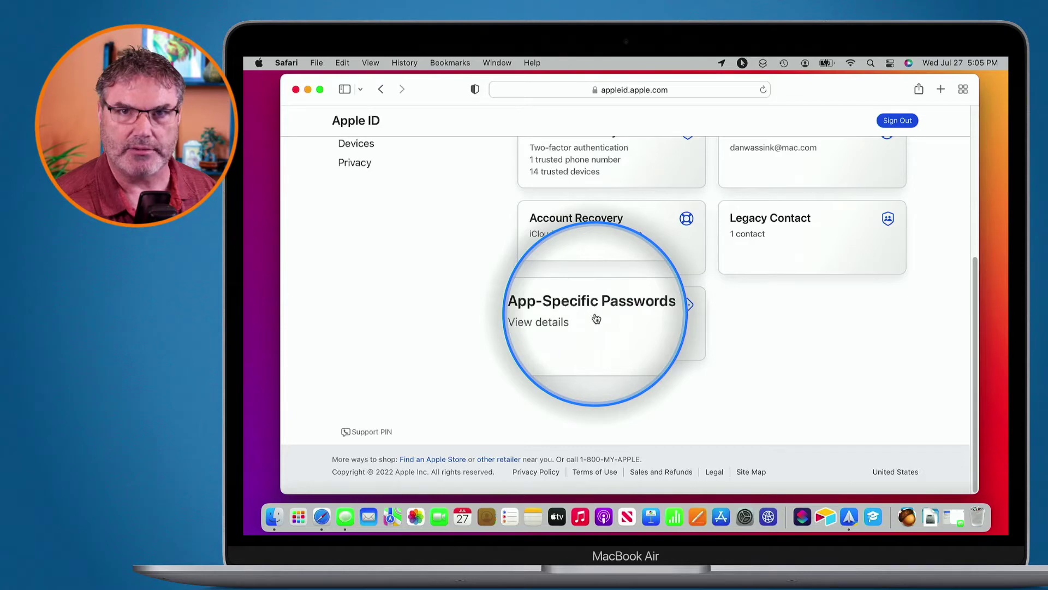
pyautogui.click(596, 319)
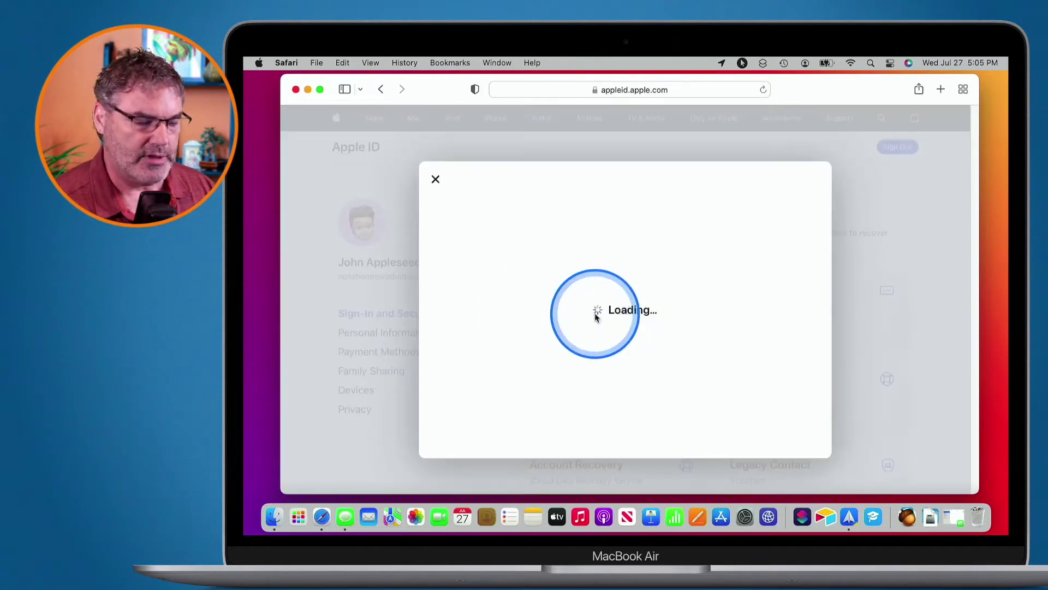
pyautogui.click(763, 363)
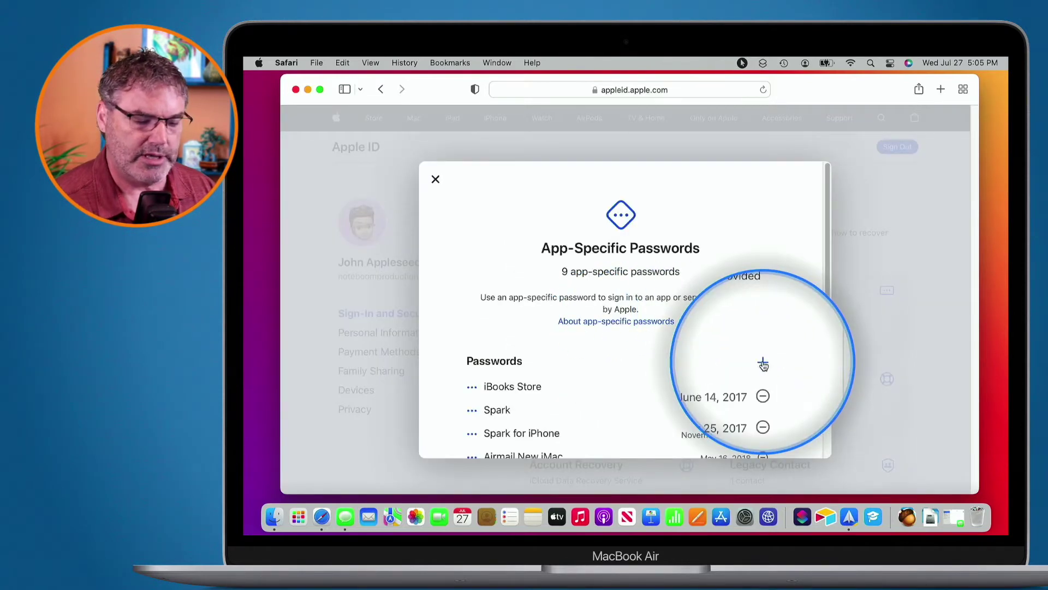
# Create an app-specific password labelled 'Spark Mail Demo', confirming with the saved Apple ID password.
pyautogui.click(604, 330)
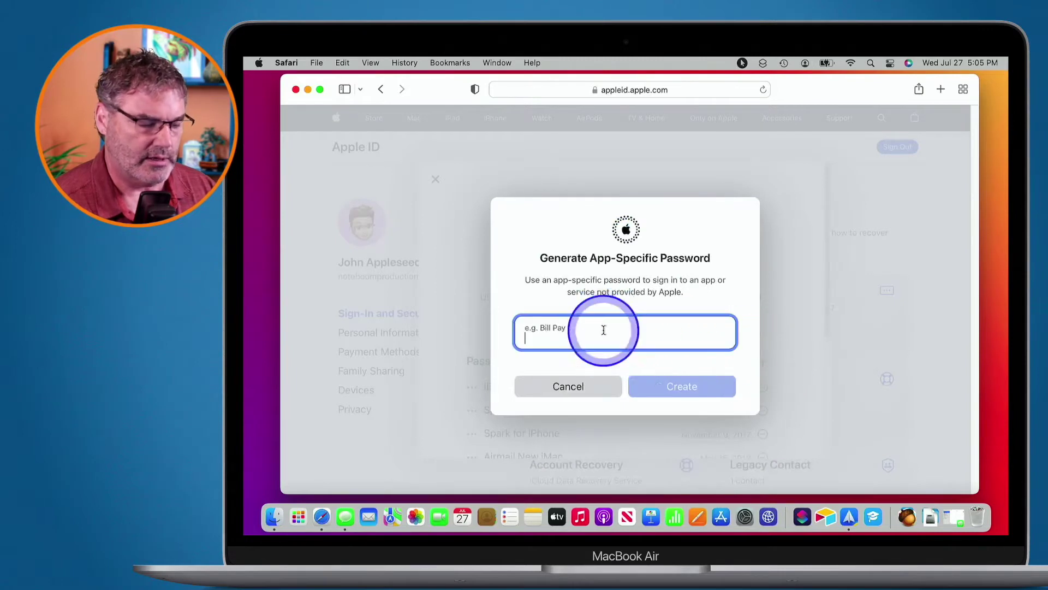
pyautogui.write('Spark Ma')
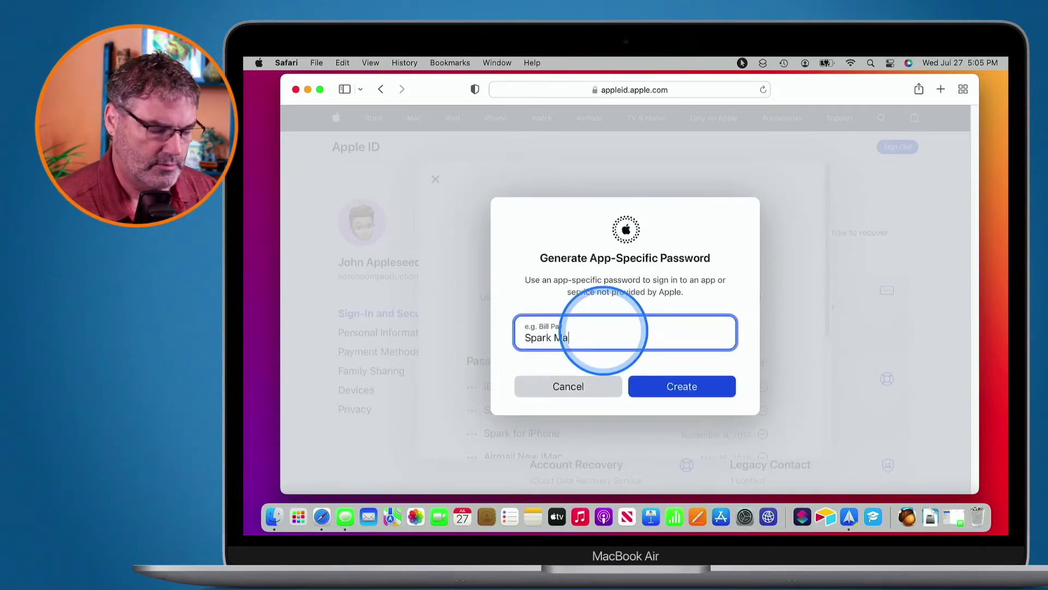
pyautogui.write('il Demo')
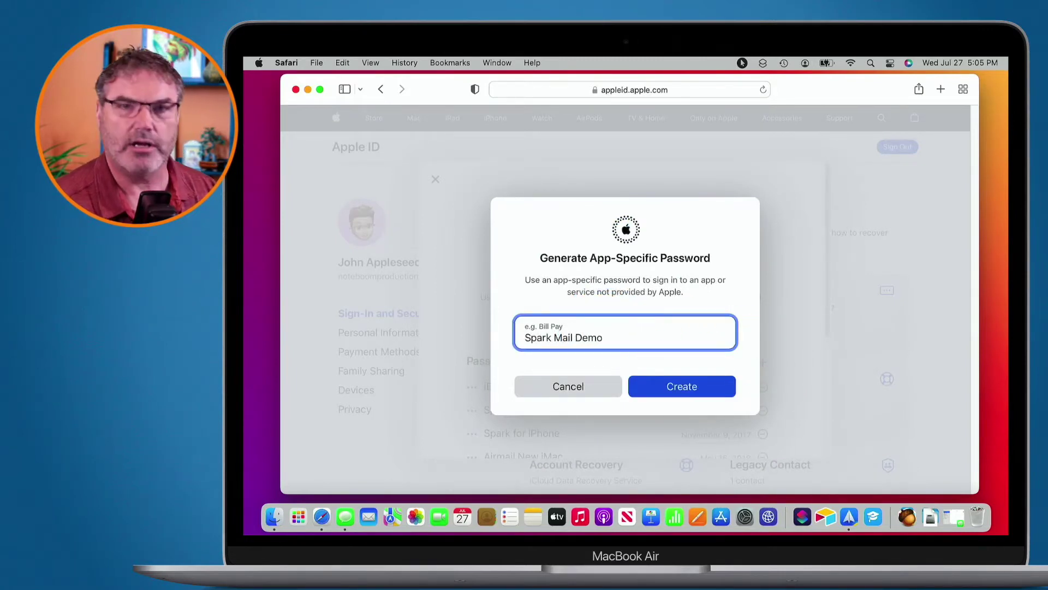
pyautogui.click(673, 387)
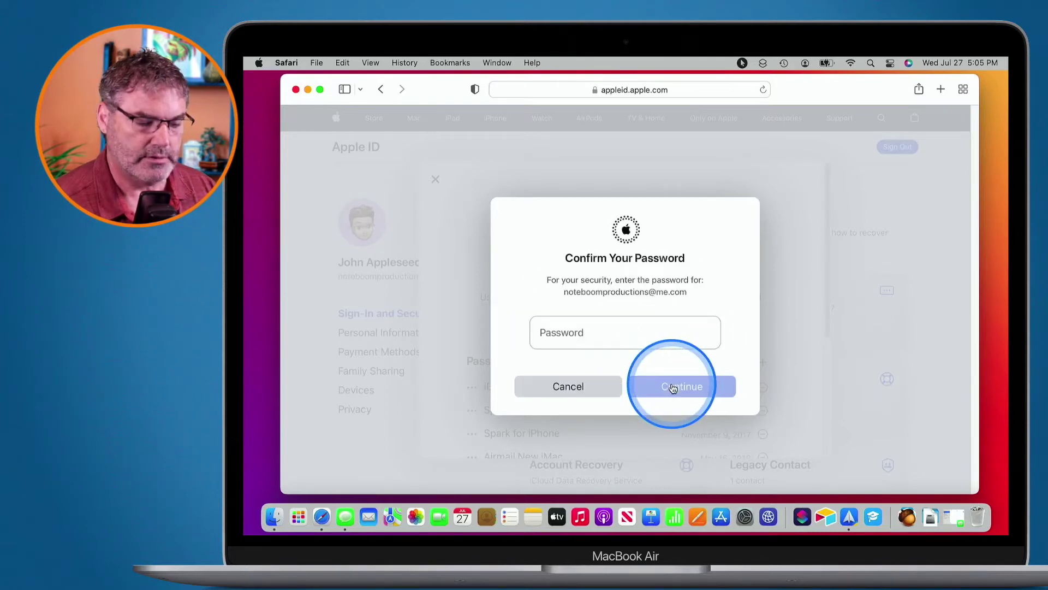
pyautogui.click(629, 332)
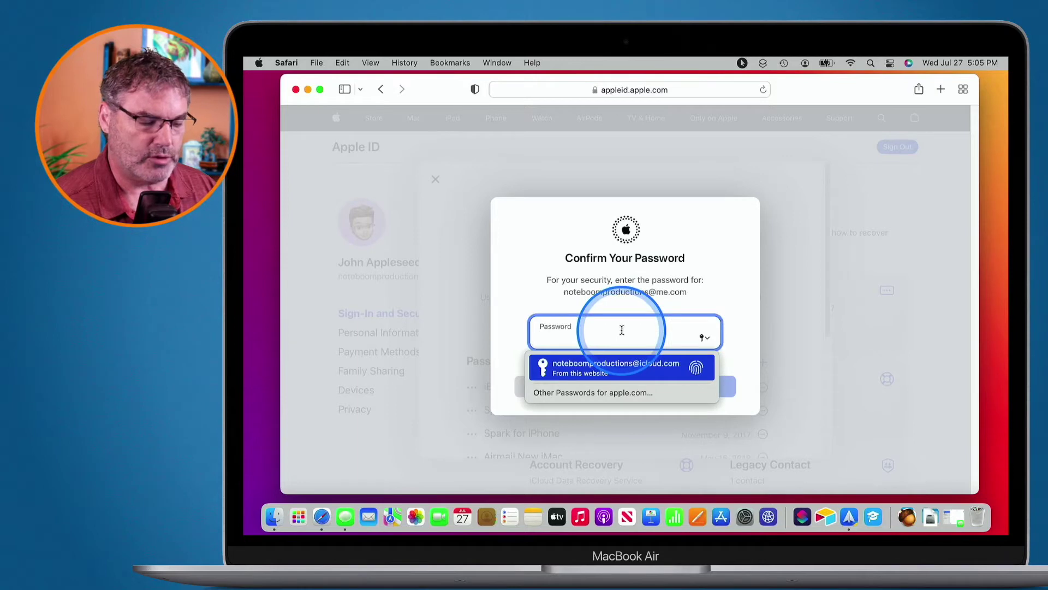
pyautogui.click(626, 363)
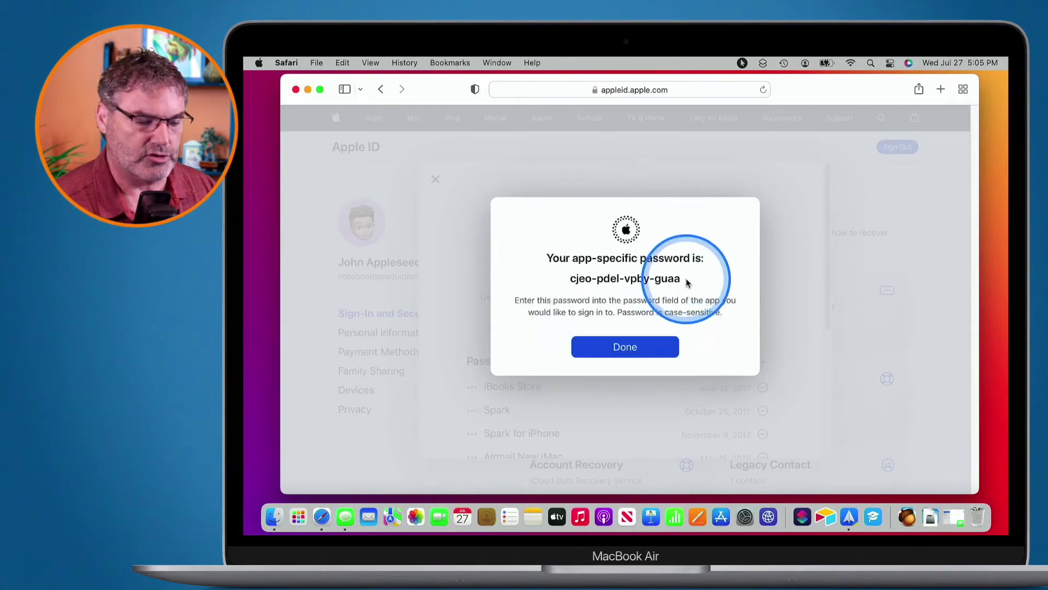
# Copy the generated app-specific password and return to Spark.
pyautogui.moveTo(682, 278); pyautogui.dragTo(570, 278)
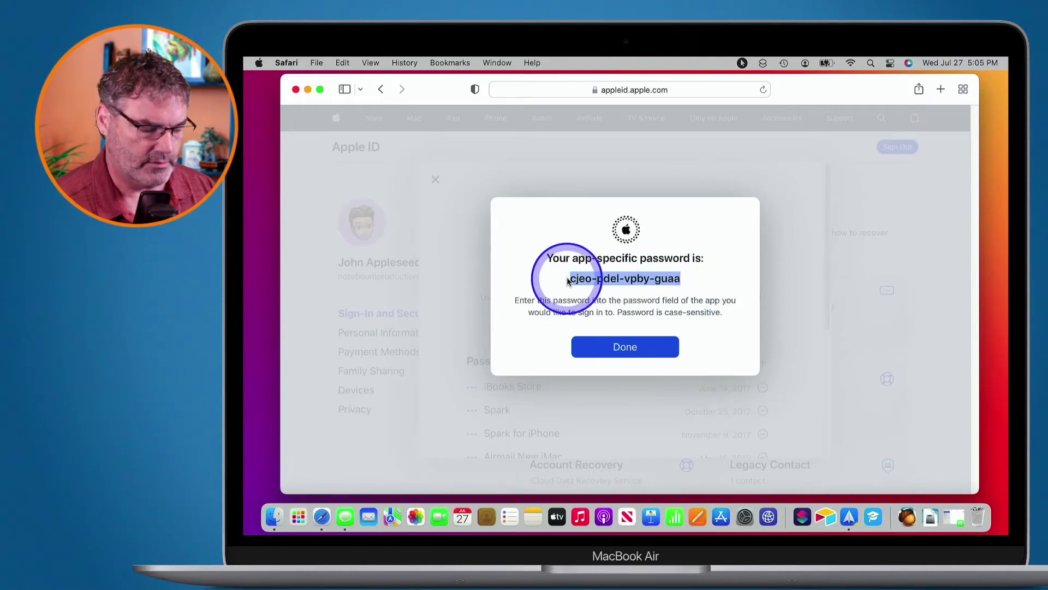
pyautogui.press('super+c')
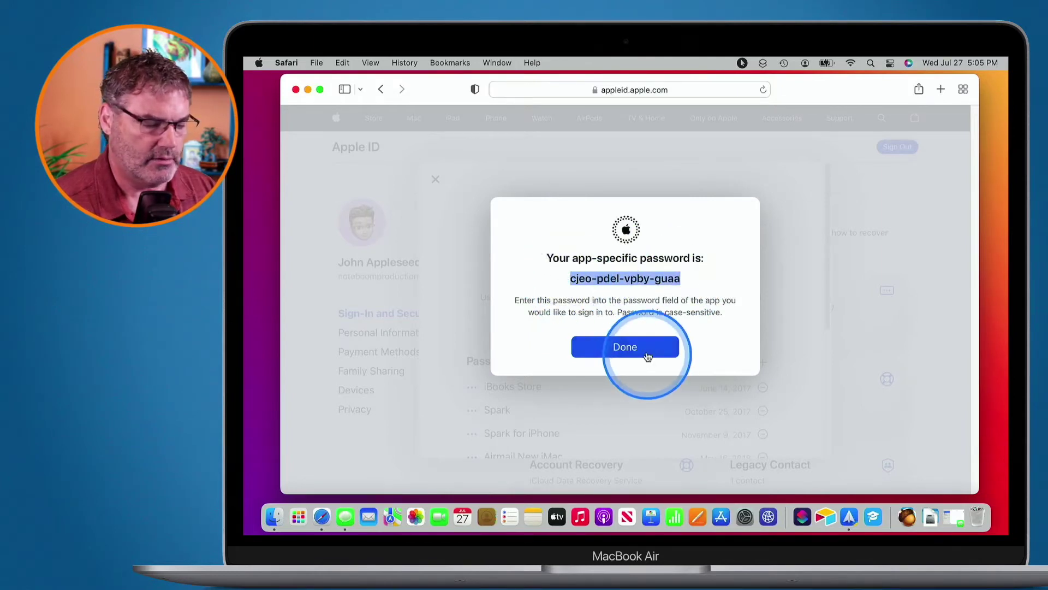
pyautogui.press('super+Tab')
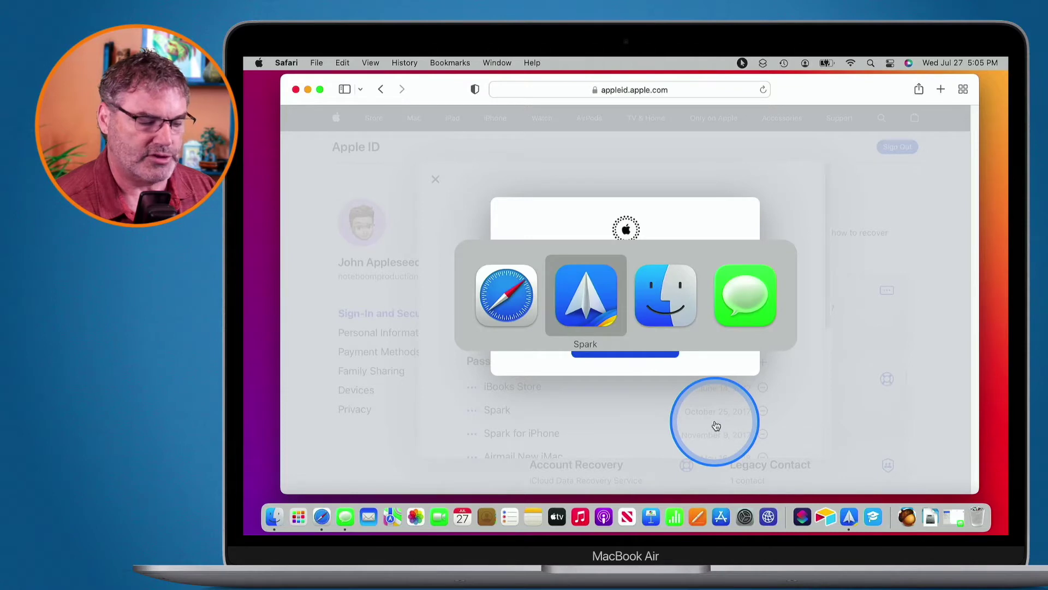
# Paste the app-specific password into Spark and add the iCloud account.
pyautogui.click(601, 252)
pyautogui.press('super+v')
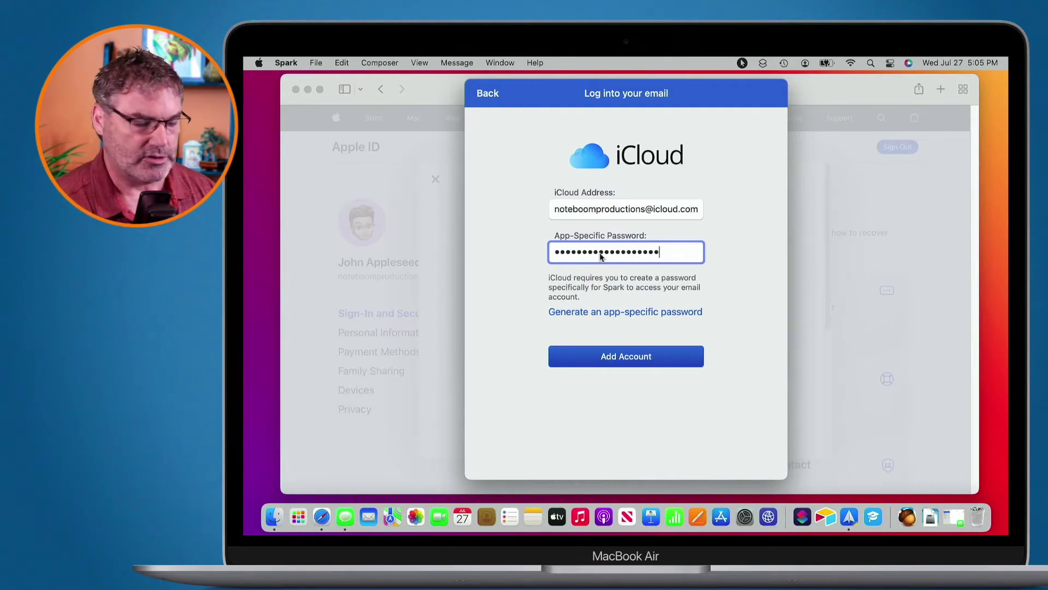
pyautogui.click(624, 356)
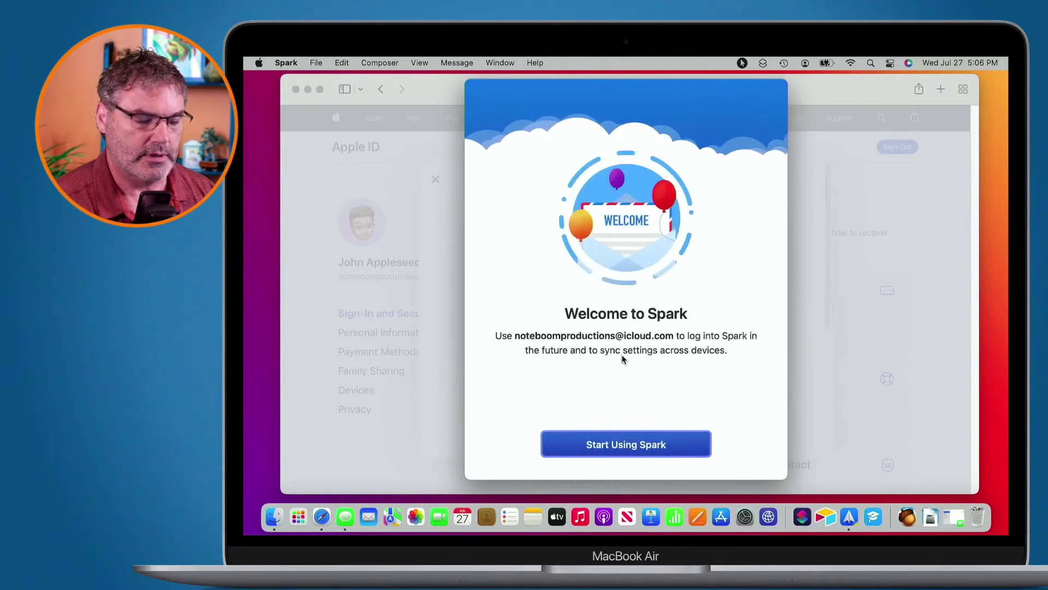
# Choose Start Using Spark to load the iCloud inbox on the Mac.
pyautogui.click(621, 443)
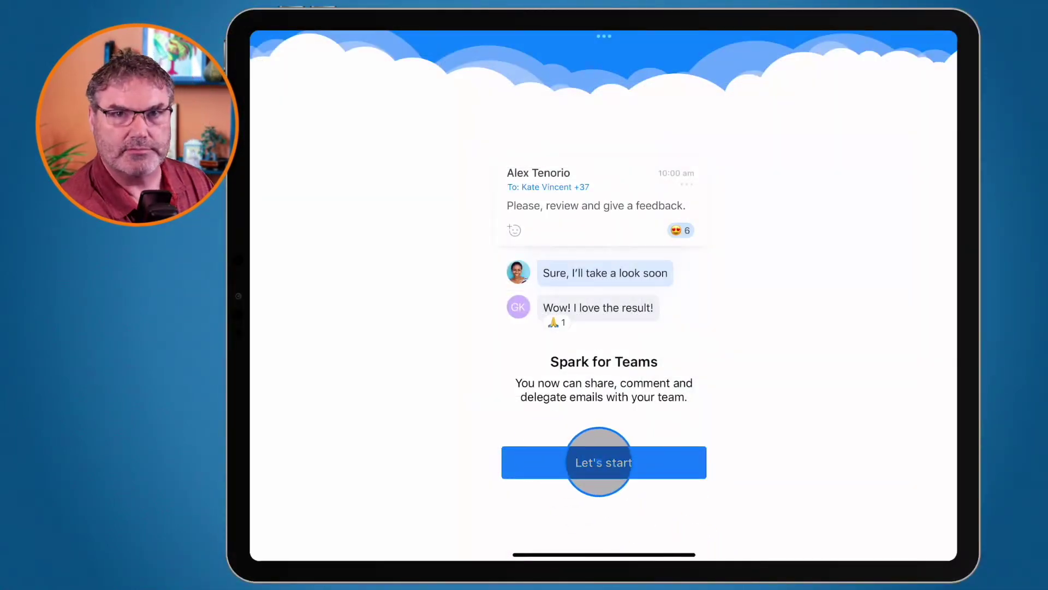
# On the iPad, enter the Gmail address, agree to the Terms of Use, and continue to Google sign-in.
pyautogui.click(599, 461)
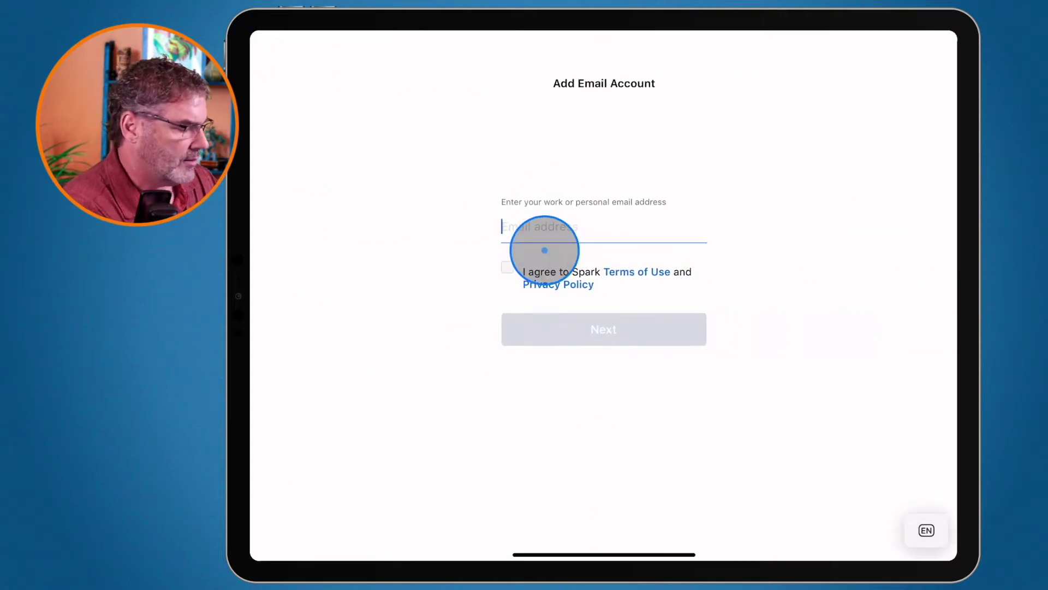
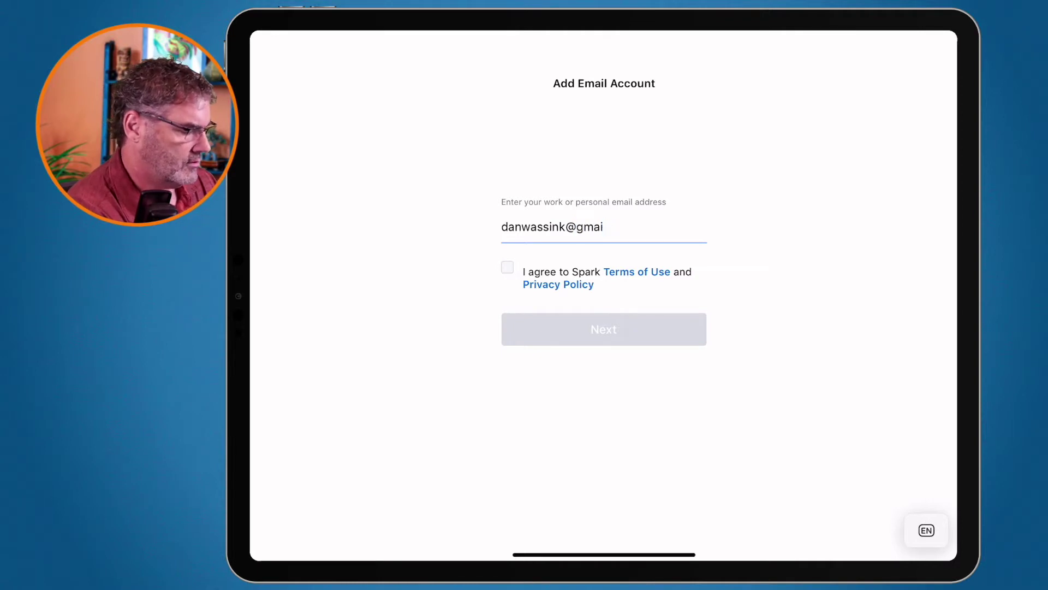
pyautogui.click(507, 268)
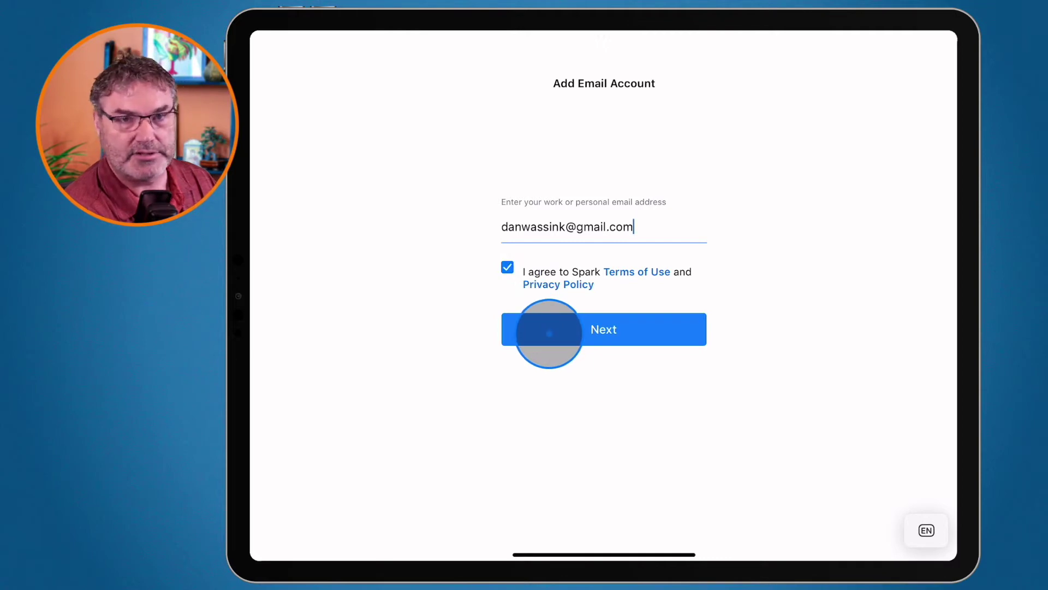
pyautogui.click(550, 331)
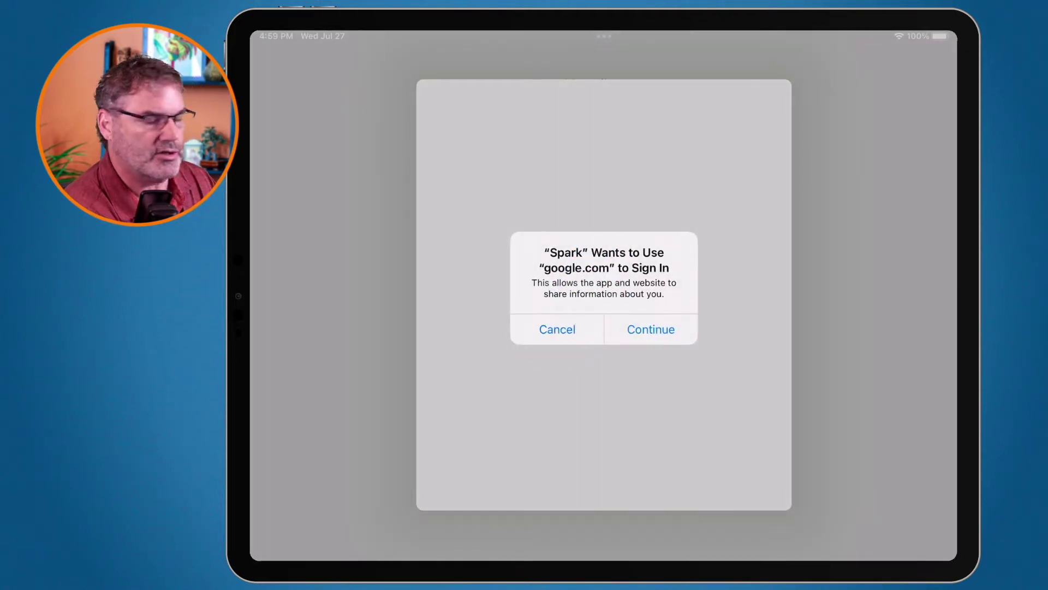
# Sign in to Spark with the Gmail account via google.com and allow access on the consent page.
pyautogui.click(644, 329)
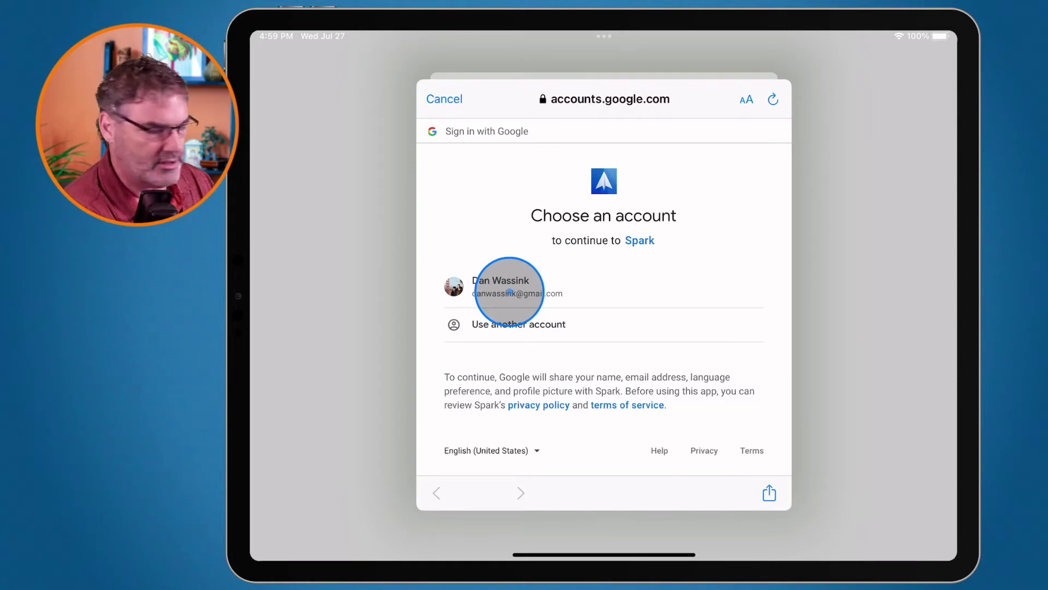
pyautogui.click(509, 291)
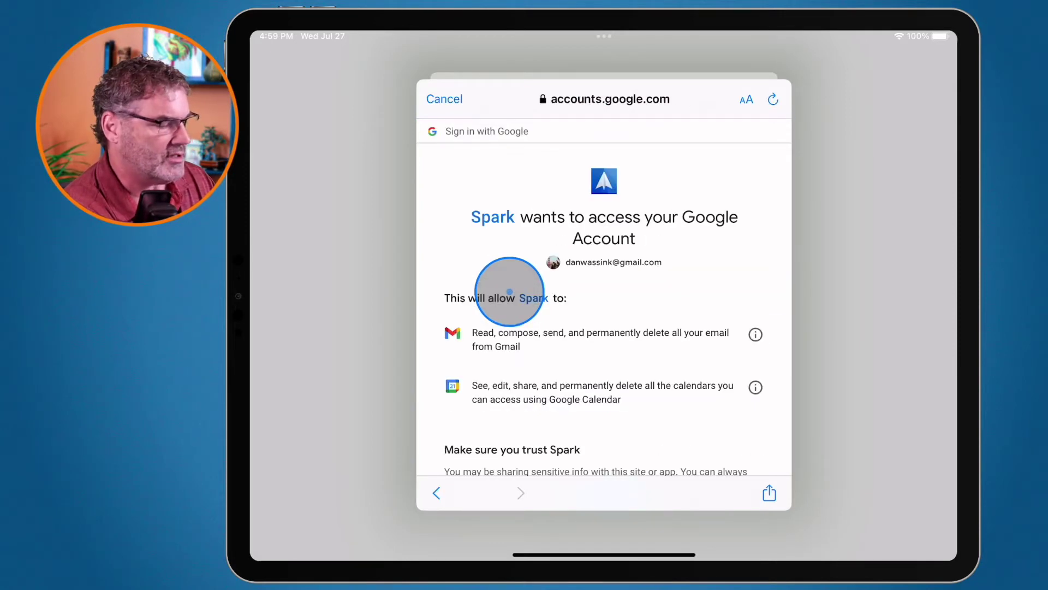
pyautogui.press('alt+super+8')
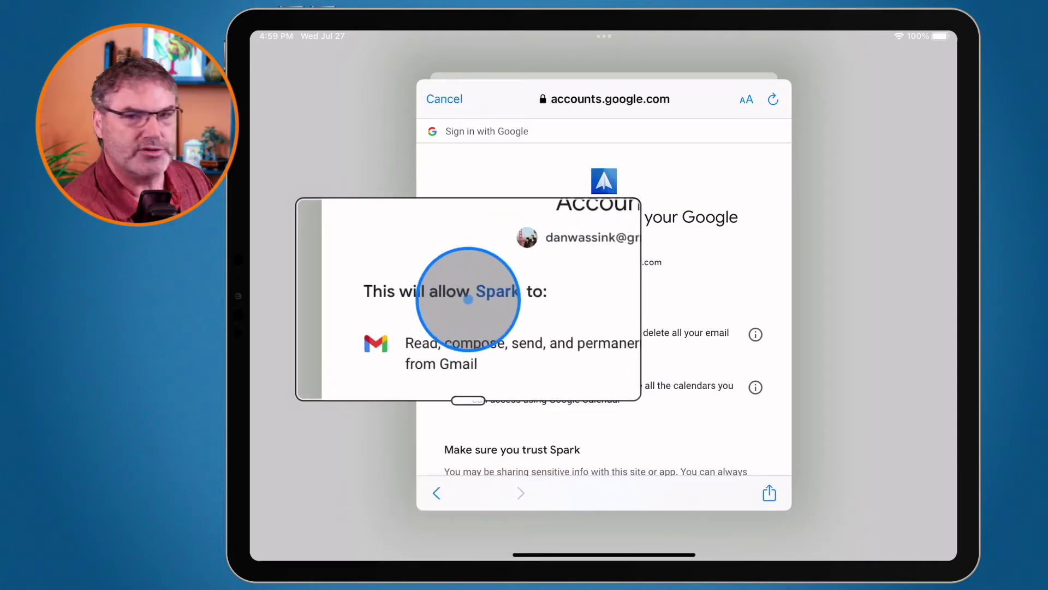
pyautogui.press('alt+super+8')
pyautogui.scroll(-5, 513, 302)
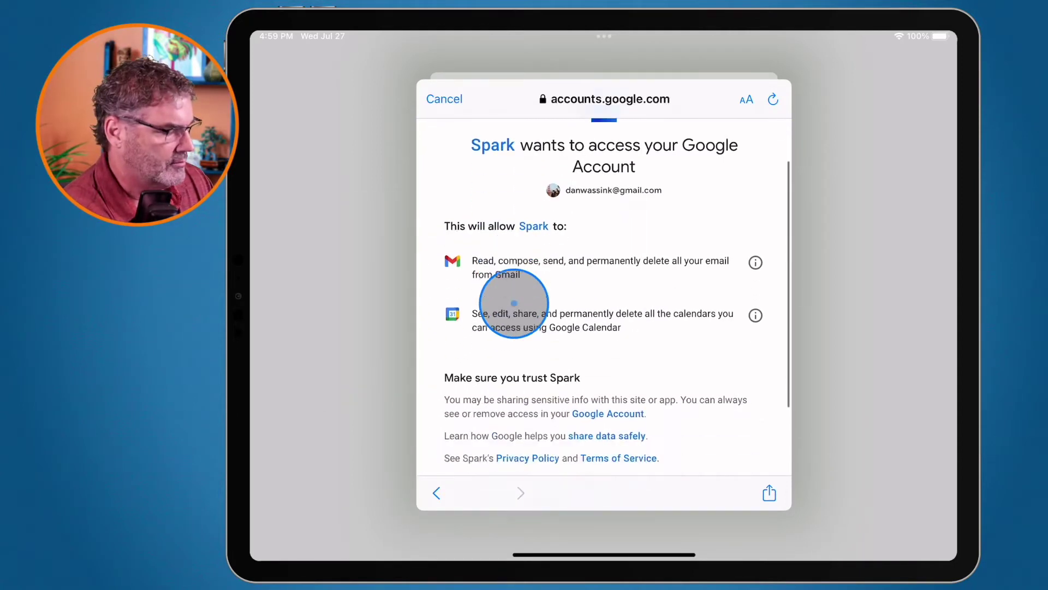
pyautogui.press('alt+super+8')
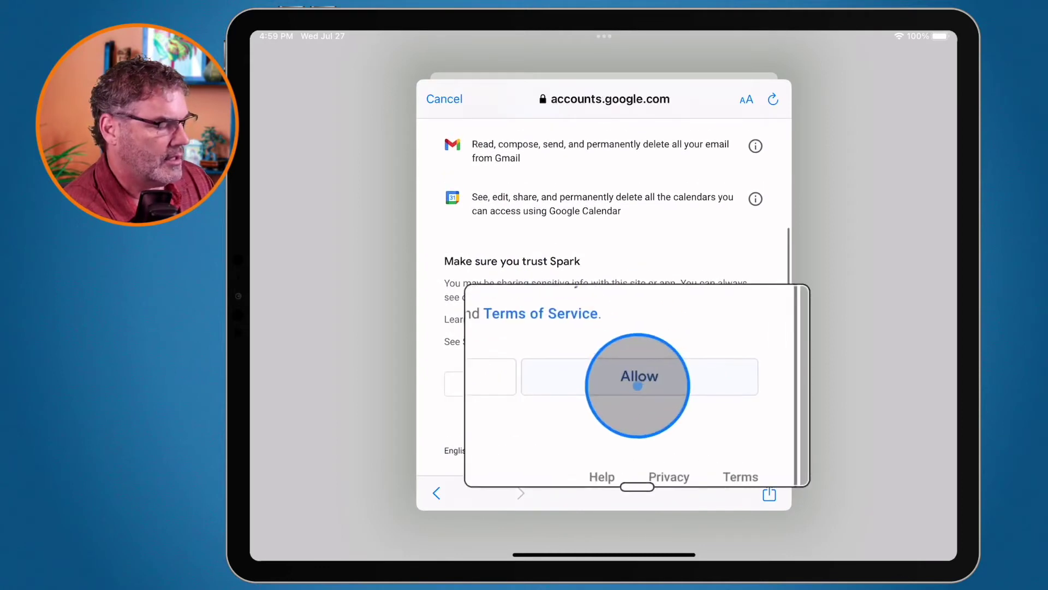
pyautogui.press('alt+super+8')
pyautogui.click(682, 387)
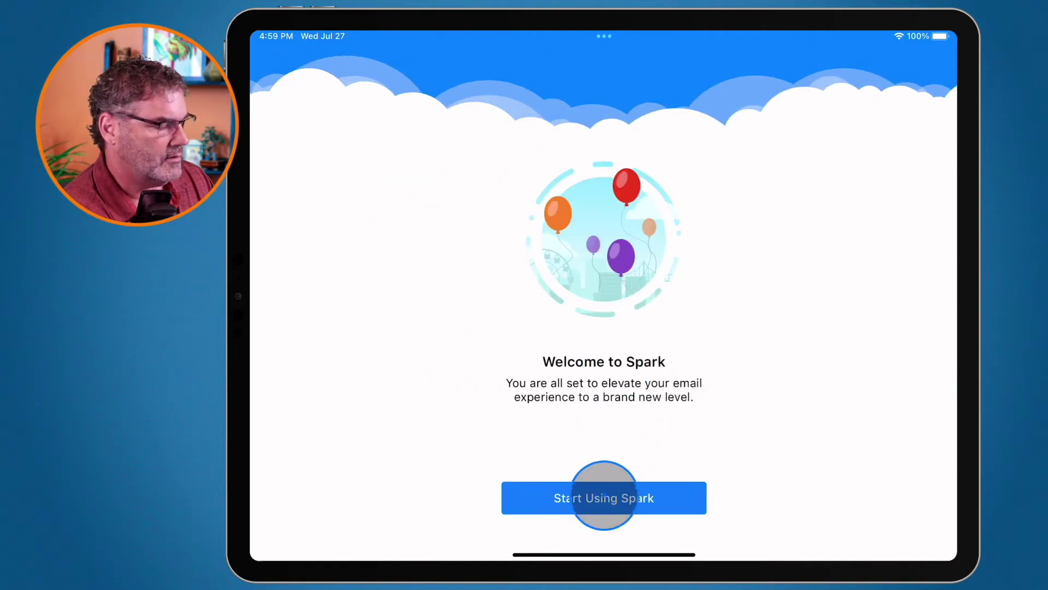
# Start using Spark's Smart Inbox and show the sidebar listing the Gmail, iCloud and School accounts.
pyautogui.click(603, 498)
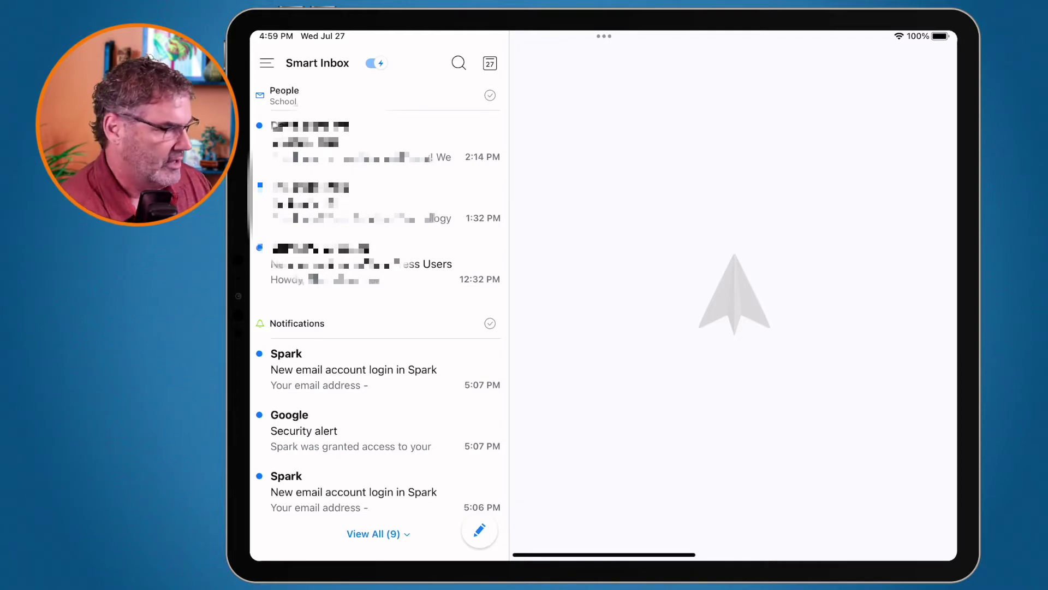
pyautogui.click(266, 63)
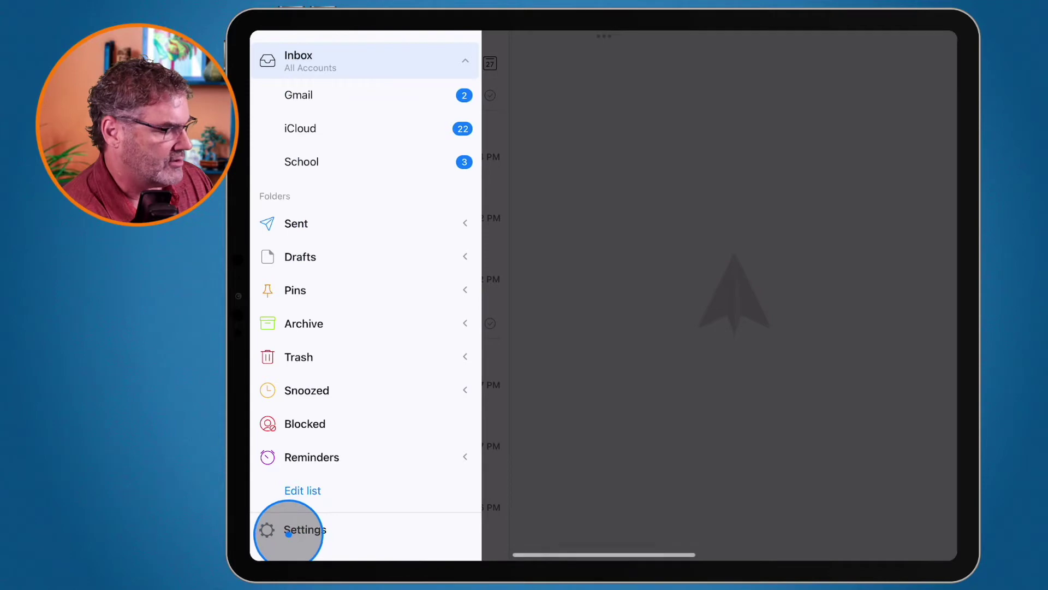
# In the Spark account's settings, confirm data removal with 'Remove', then cancel the log-out warning.
pyautogui.click(288, 529)
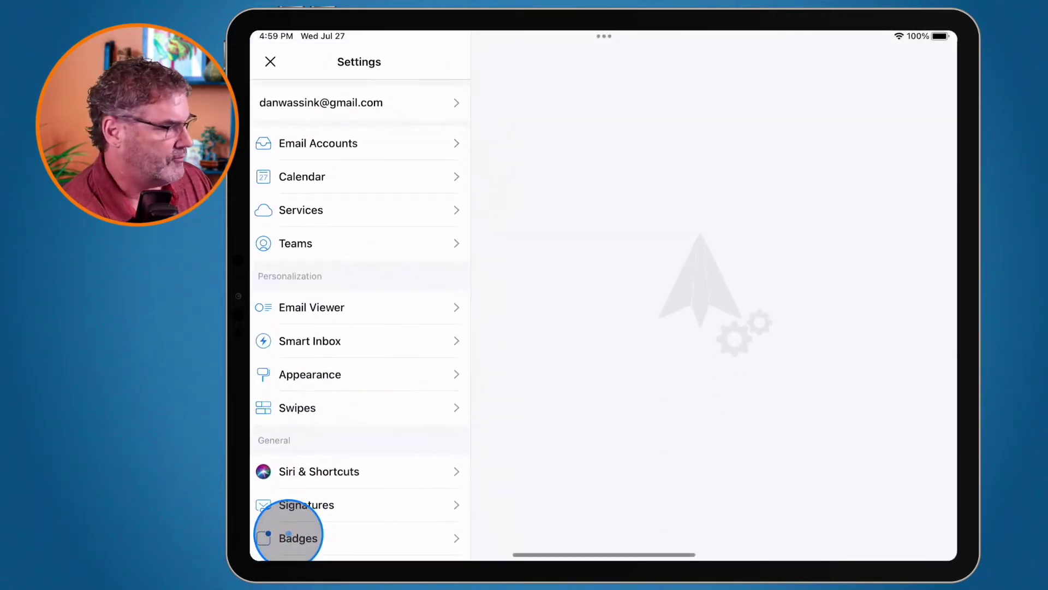
pyautogui.click(331, 104)
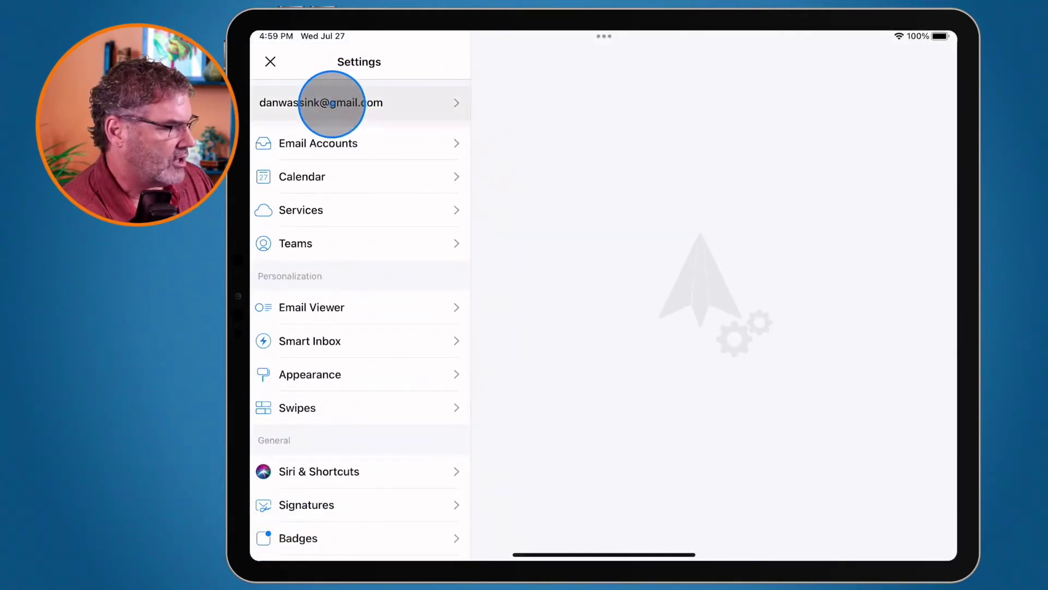
pyautogui.click(689, 384)
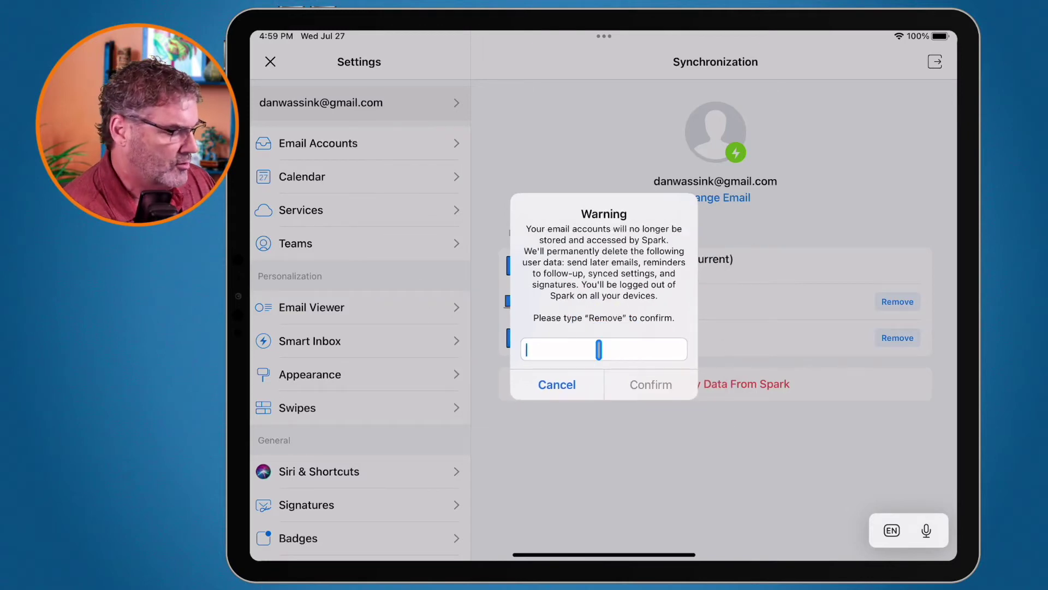
pyautogui.write('Remove')
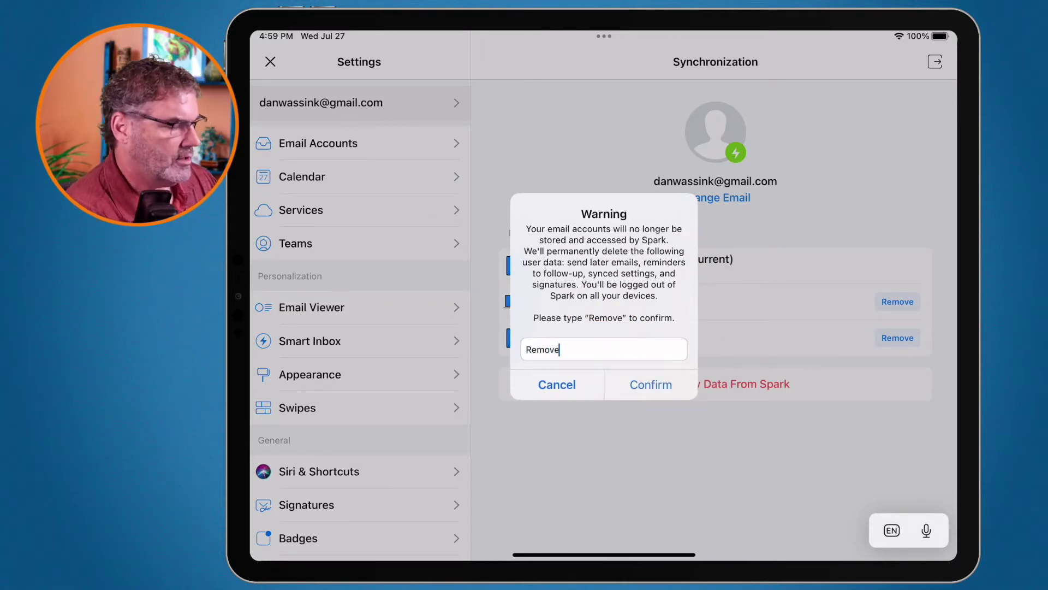
pyautogui.click(632, 385)
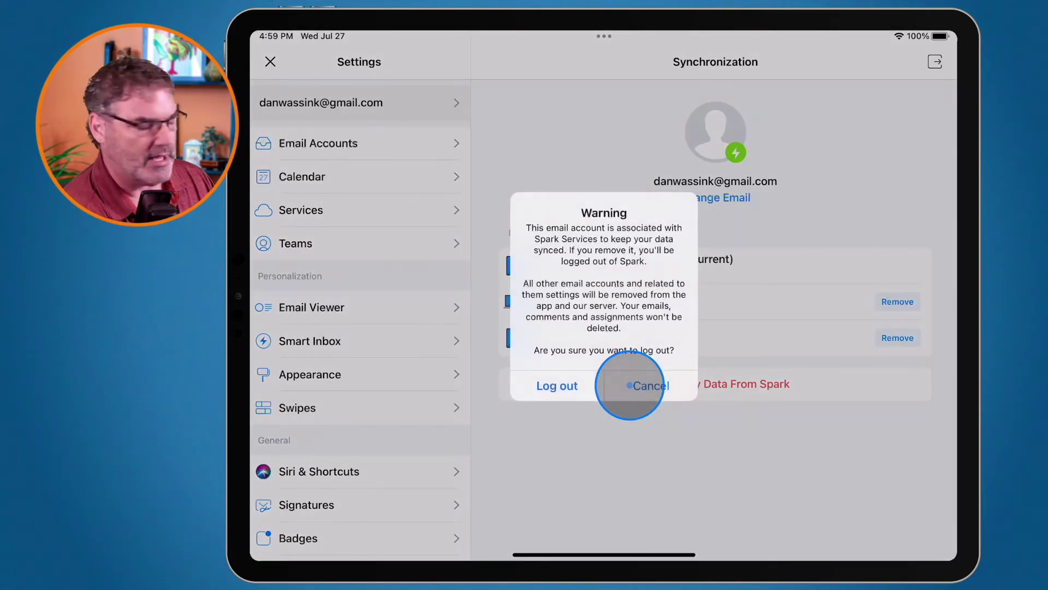
pyautogui.click(569, 385)
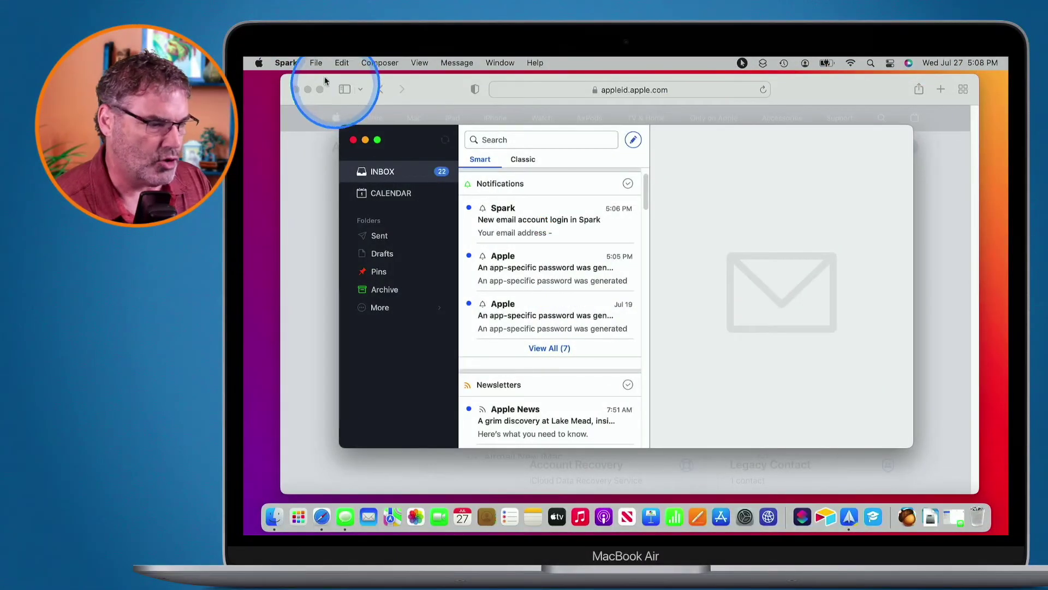
# Add a private Google email account from Spark Preferences > Accounts, reaching browser authorization.
pyautogui.click(286, 62)
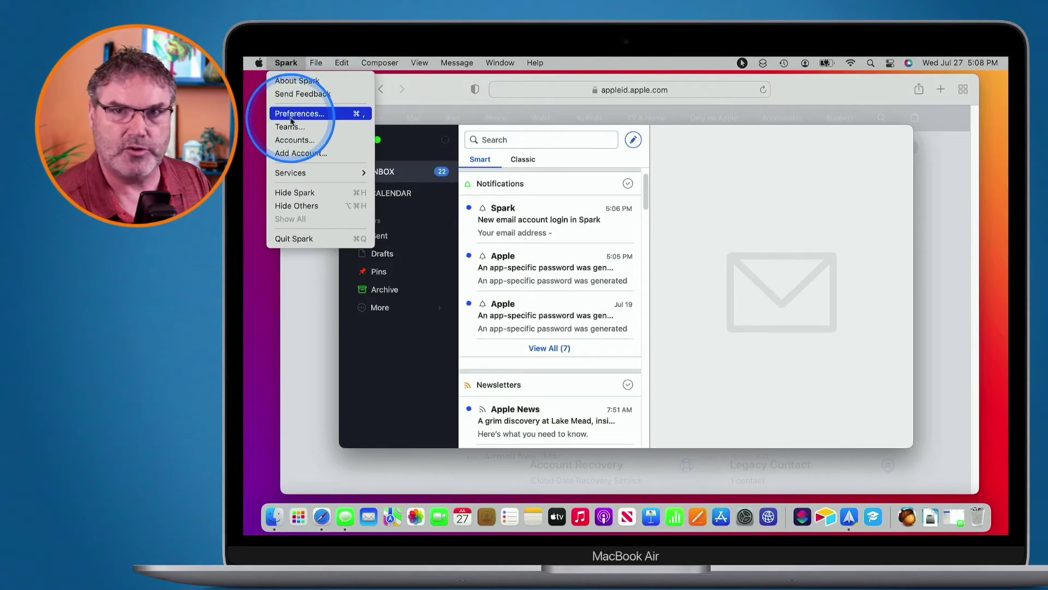
pyautogui.click(291, 115)
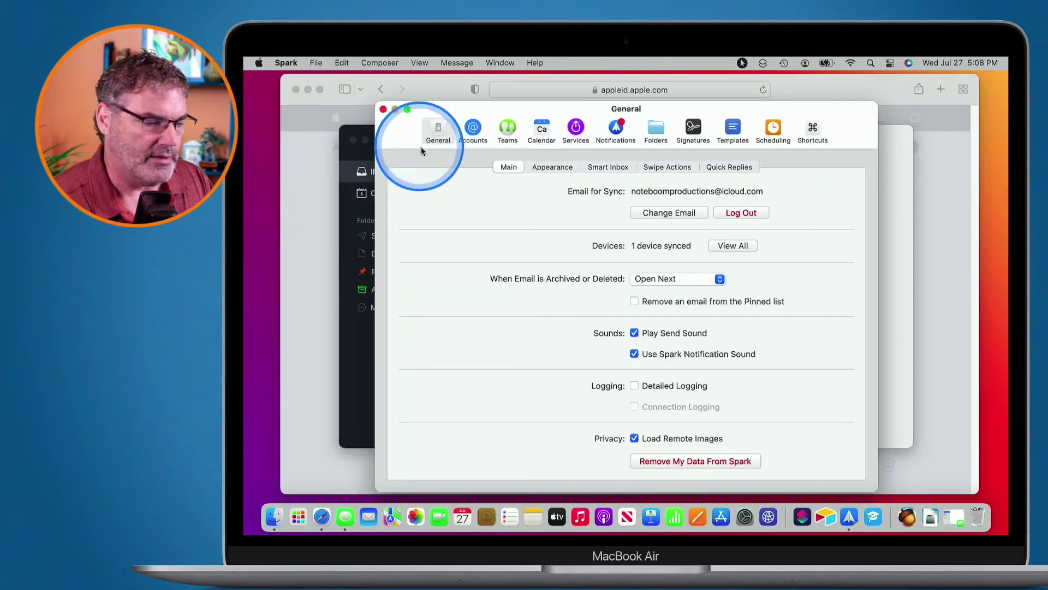
pyautogui.click(473, 129)
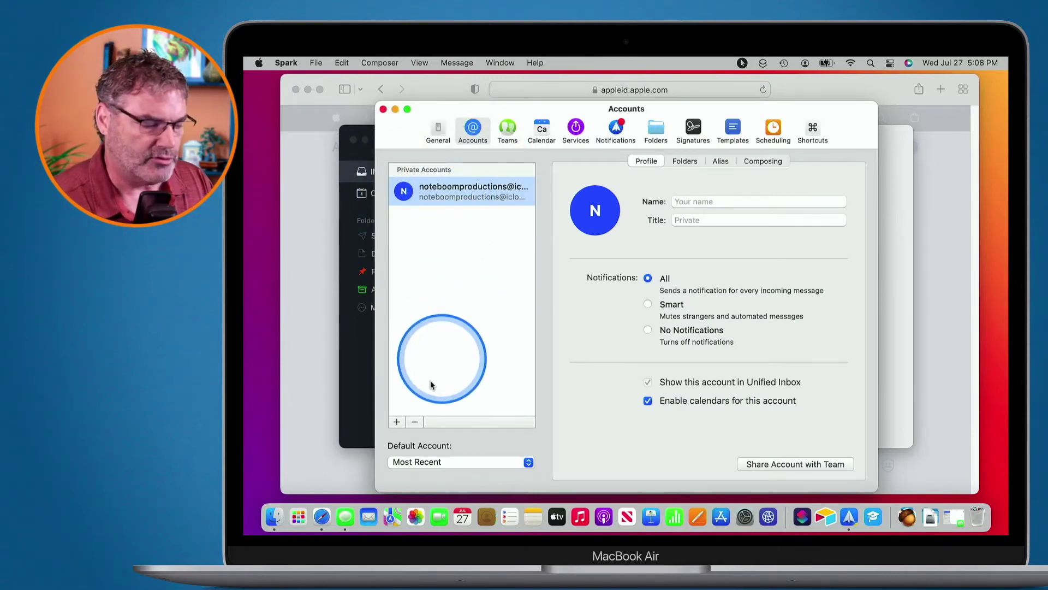
pyautogui.click(395, 424)
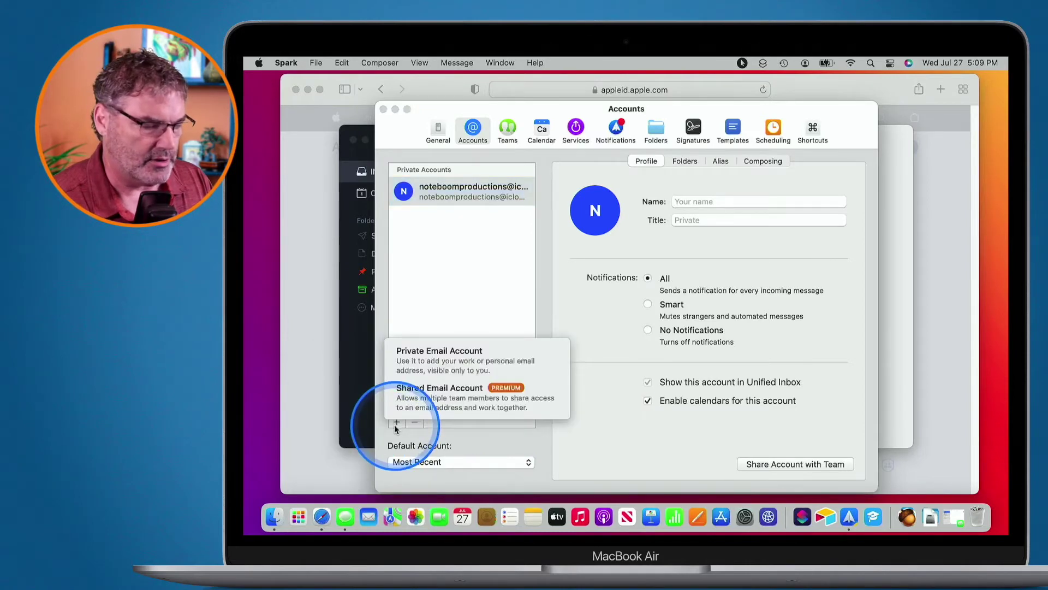
pyautogui.click(421, 363)
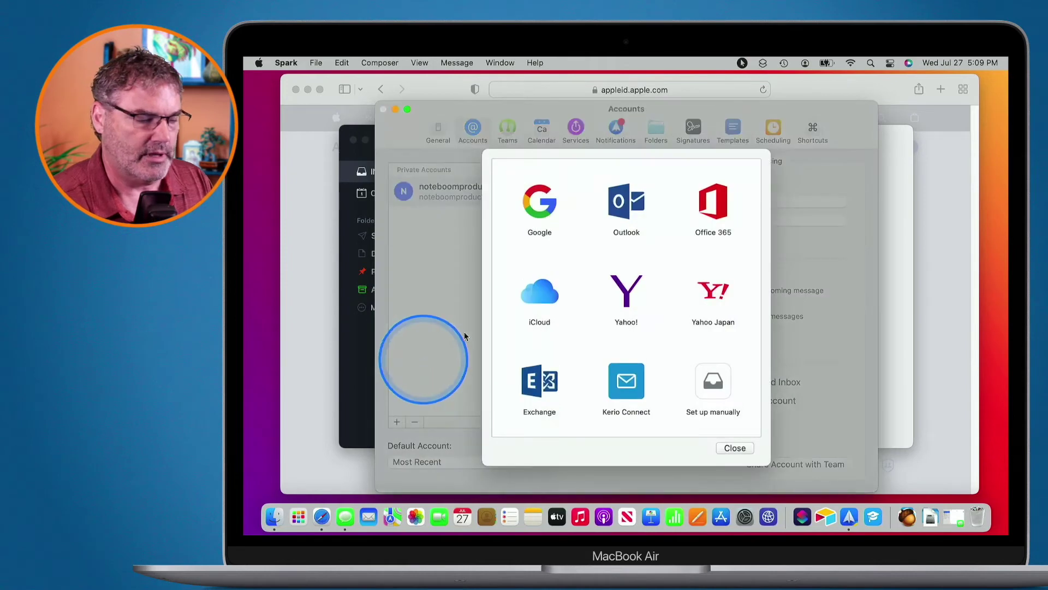
pyautogui.click(535, 216)
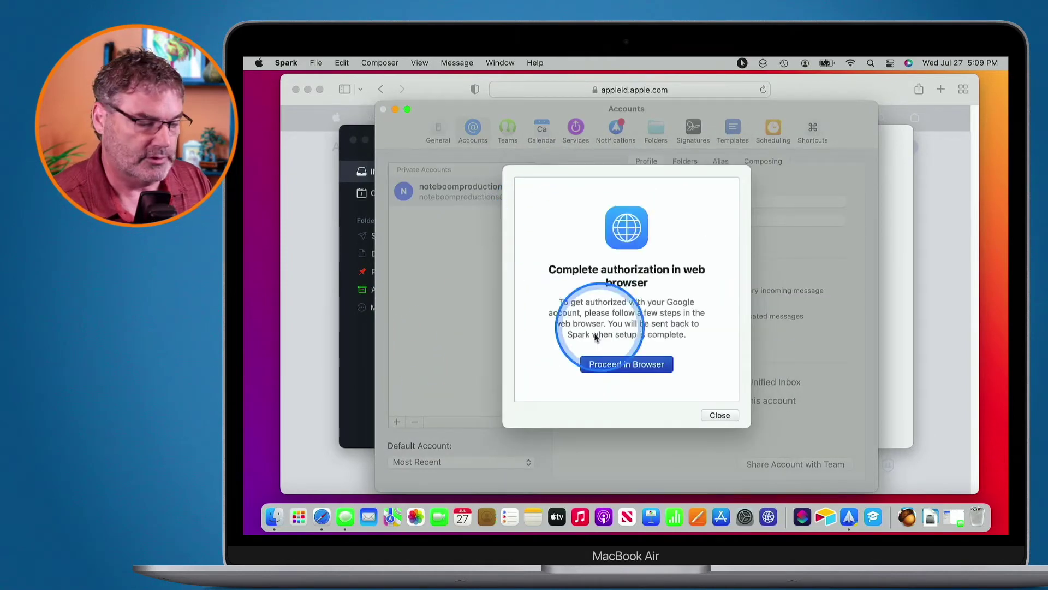
# Authorize the personal Gmail account for Spark in Safari, allow reopening Spark, then hide Safari.
pyautogui.click(600, 365)
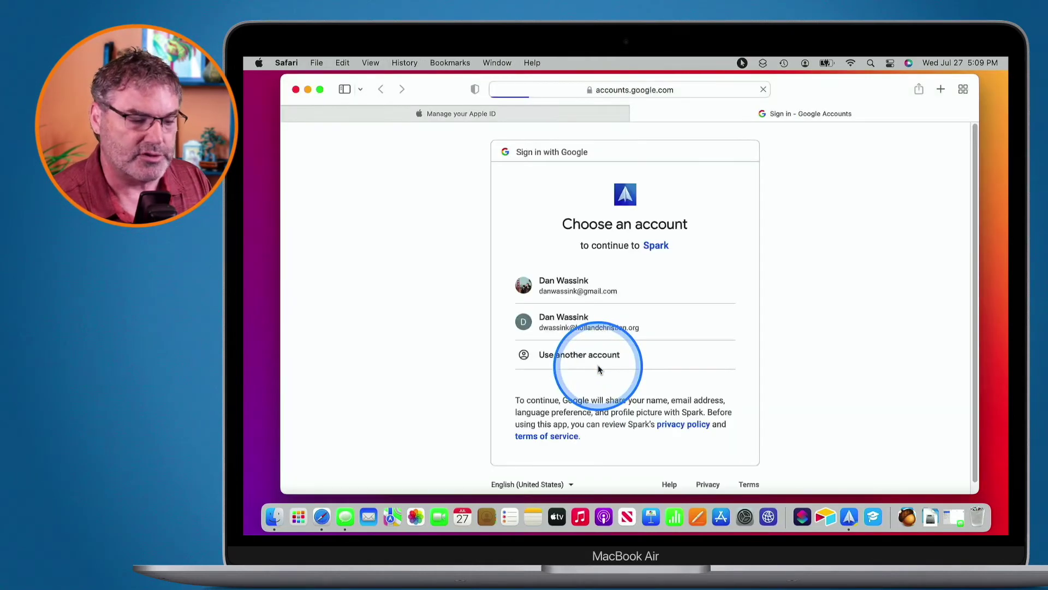
pyautogui.click(563, 281)
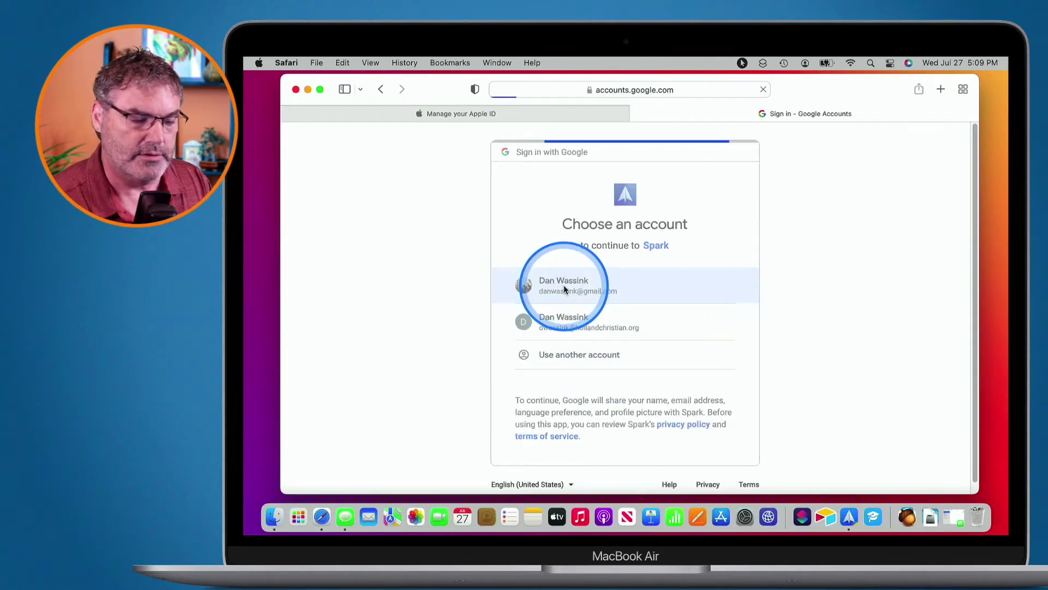
pyautogui.scroll(-5, 613, 347)
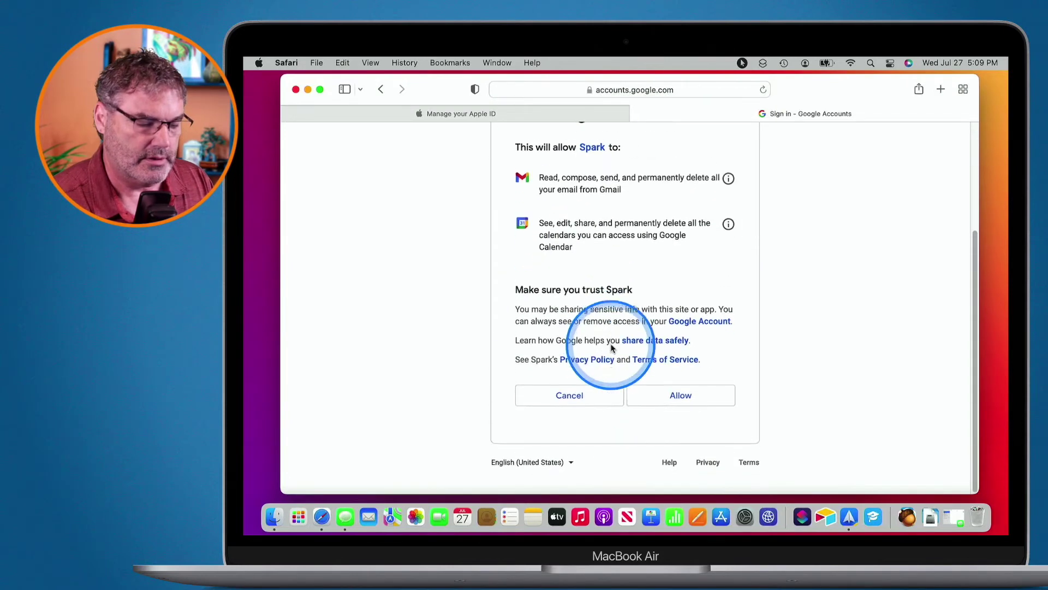
pyautogui.click(657, 406)
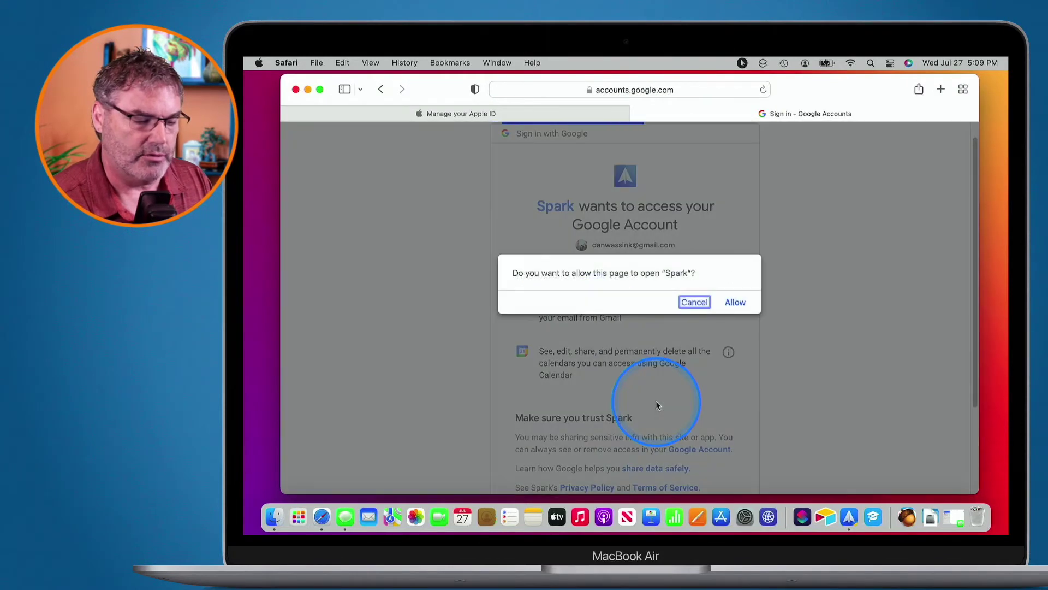
pyautogui.click(733, 302)
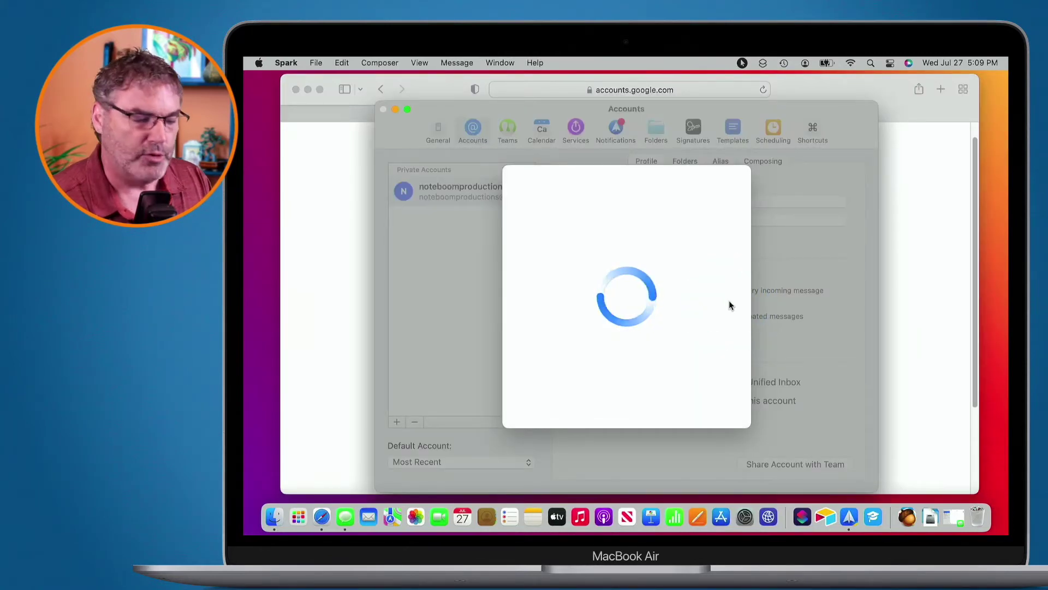
pyautogui.click(730, 305)
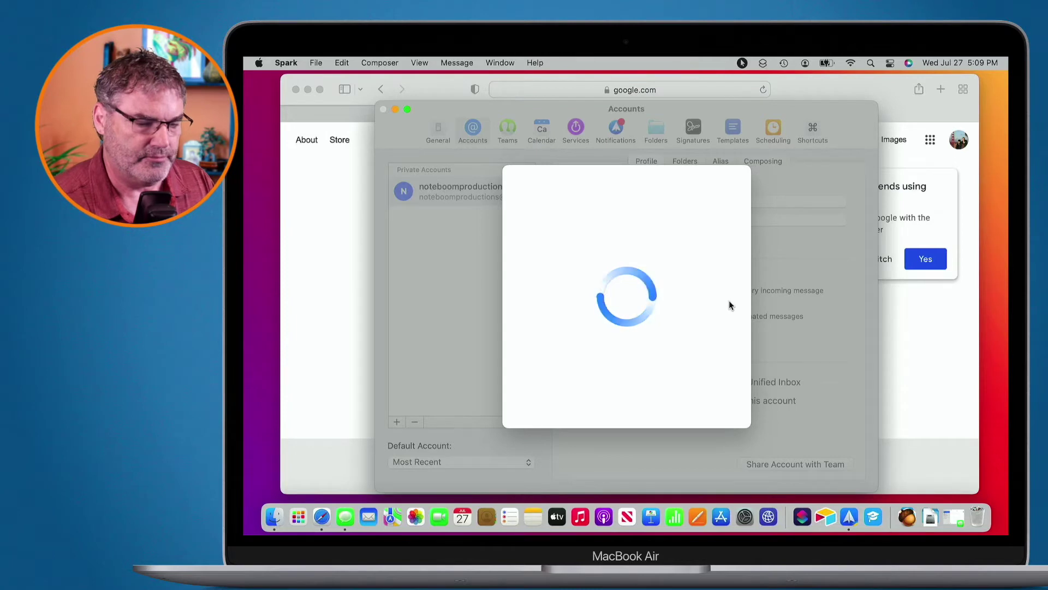
pyautogui.click(918, 219)
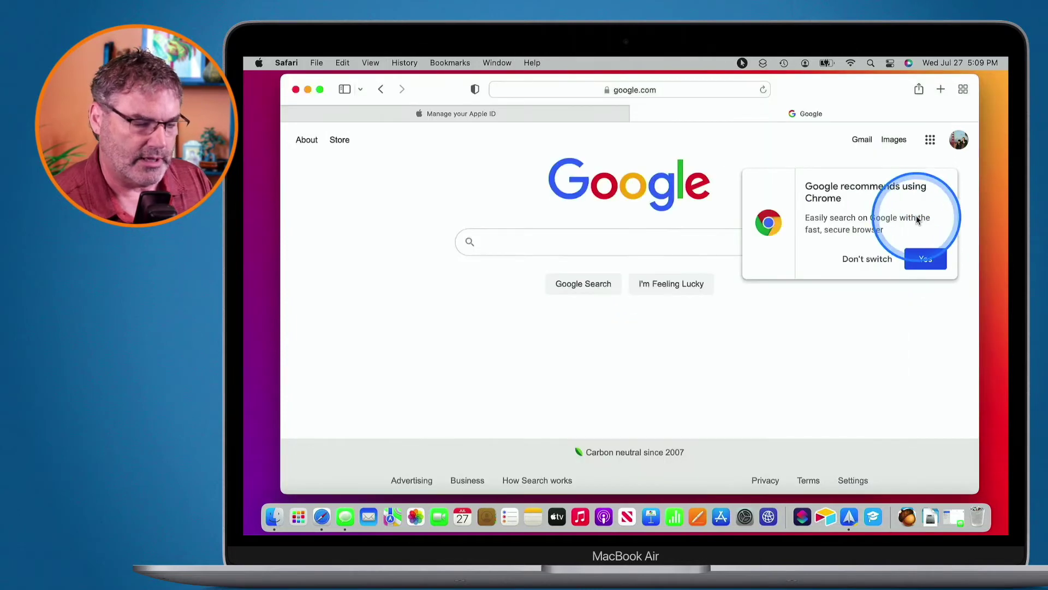
pyautogui.press('super+h')
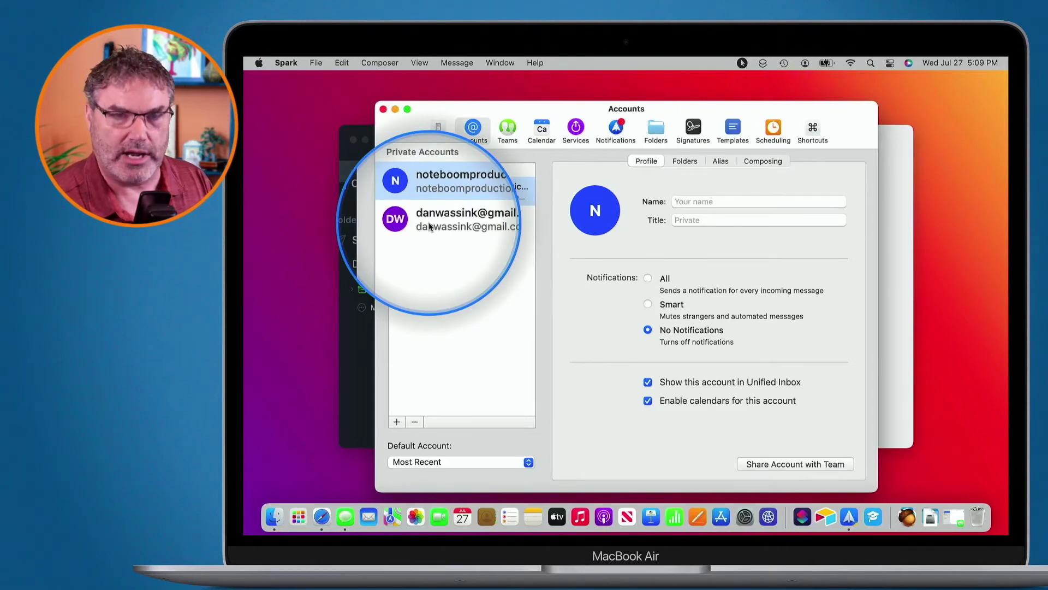
# Add the school Google account as a third private account, granting Spark access in Safari.
pyautogui.click(397, 423)
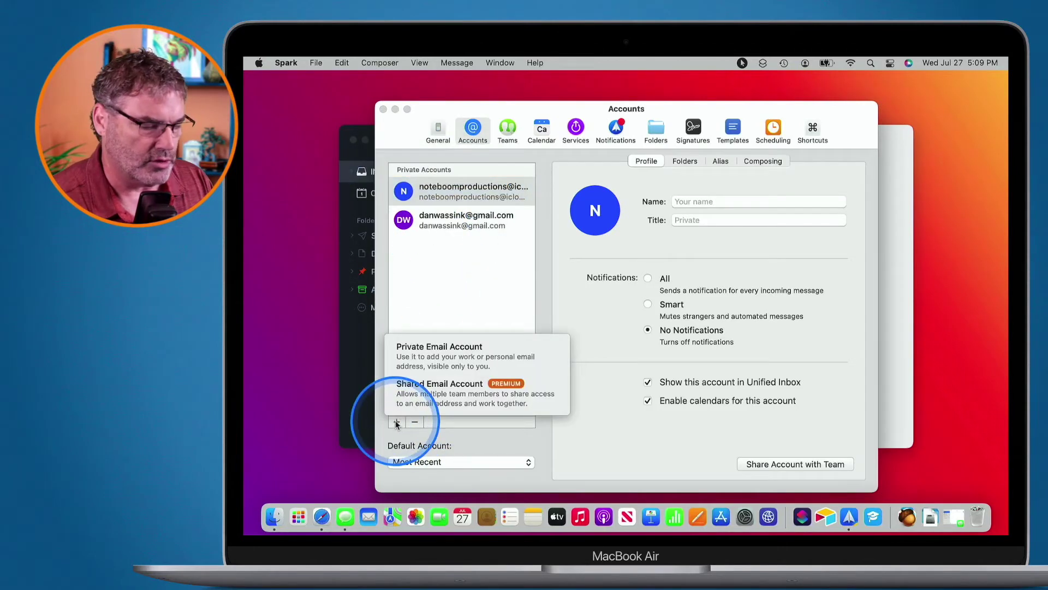
pyautogui.click(435, 355)
pyautogui.click(539, 212)
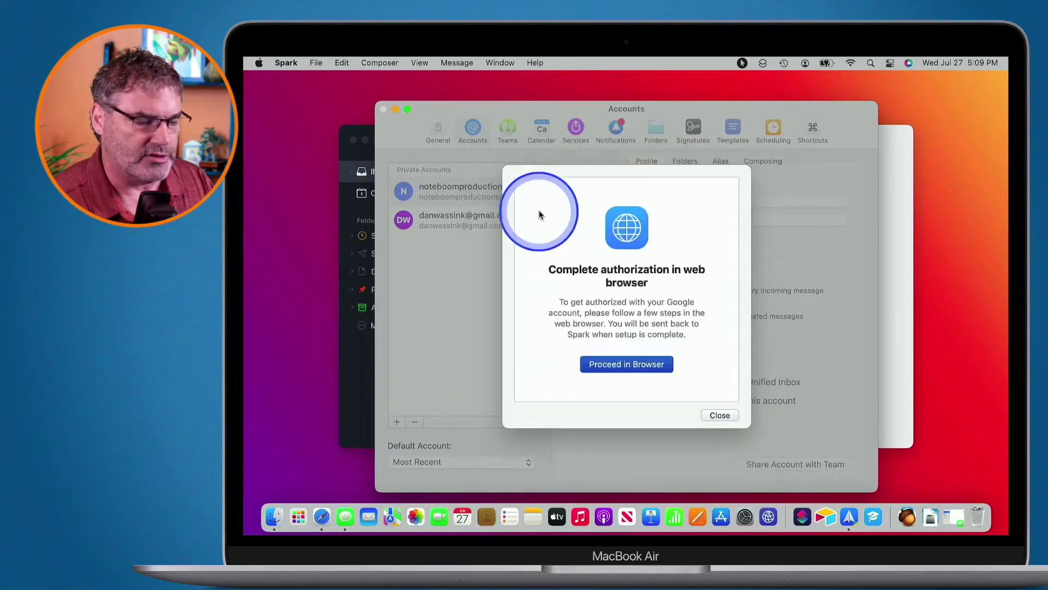
pyautogui.click(602, 364)
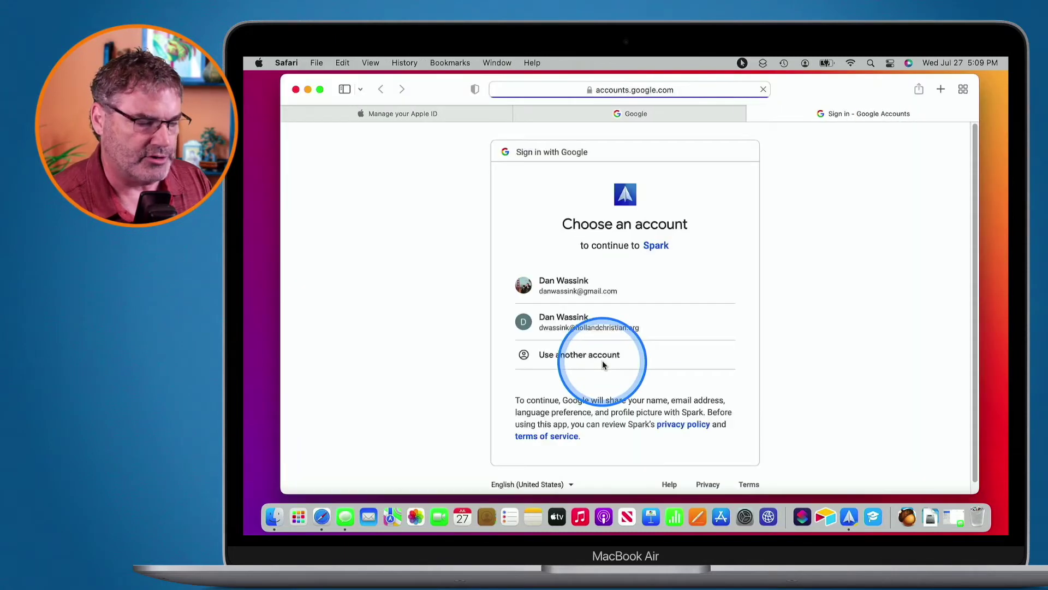
pyautogui.click(572, 322)
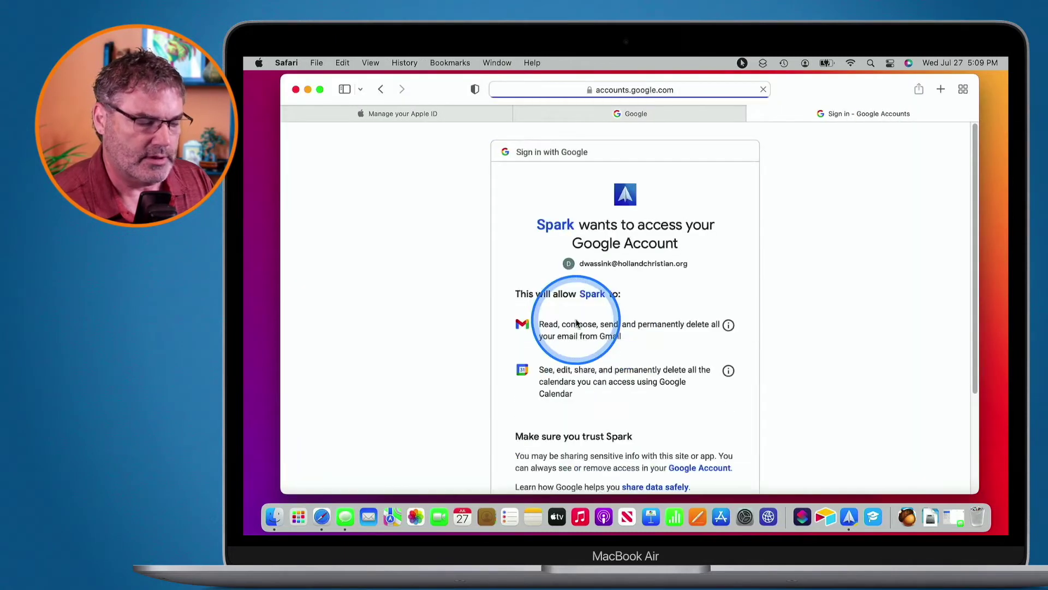
pyautogui.scroll(-5, 597, 351)
pyautogui.click(683, 407)
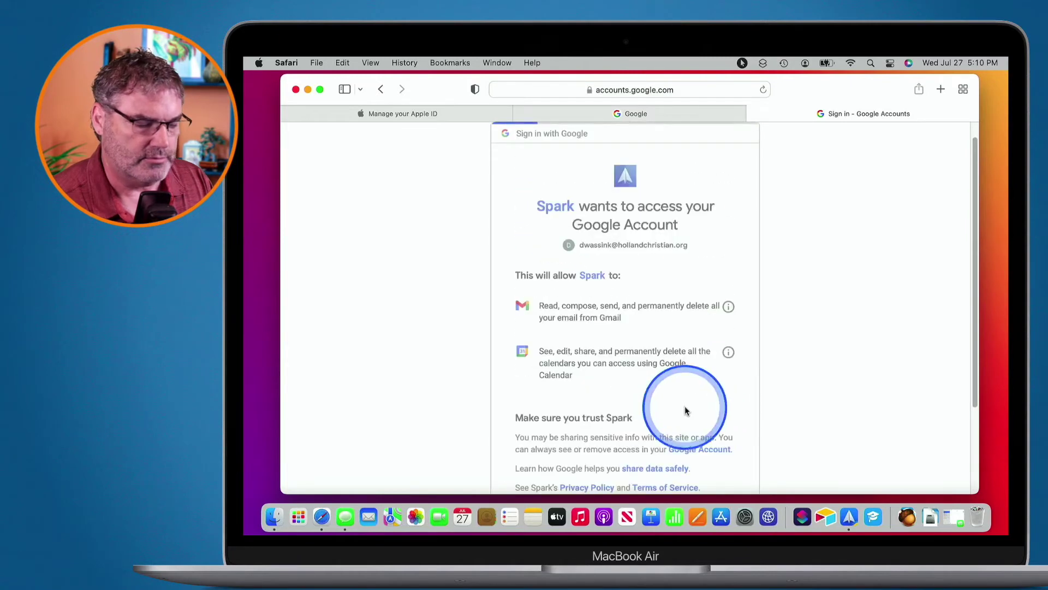
pyautogui.click(732, 300)
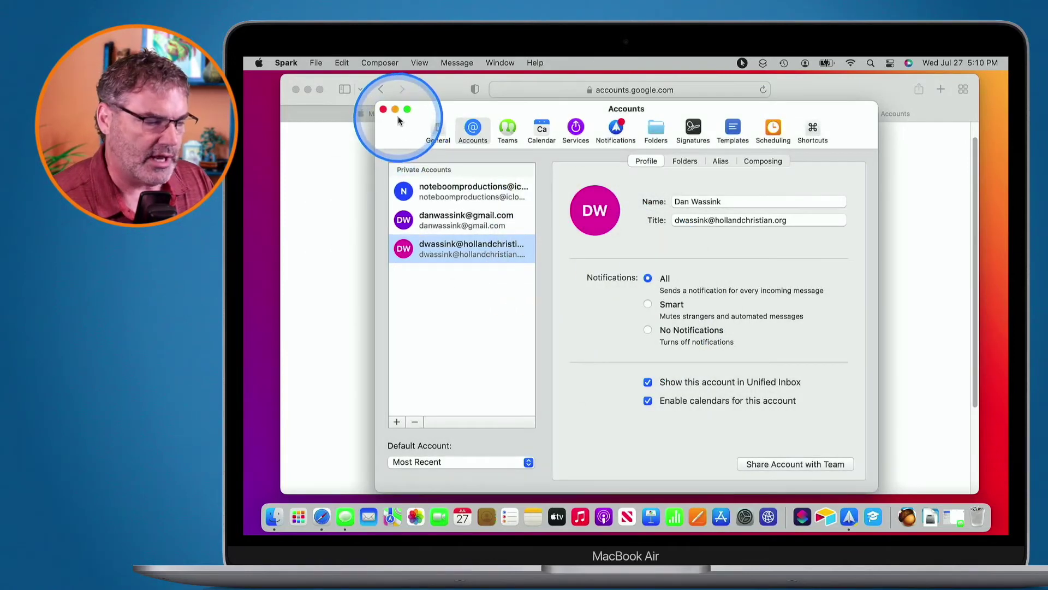
# Close Safari and the Accounts window, then view the iCloud and personal Gmail inboxes separately.
pyautogui.click(296, 89)
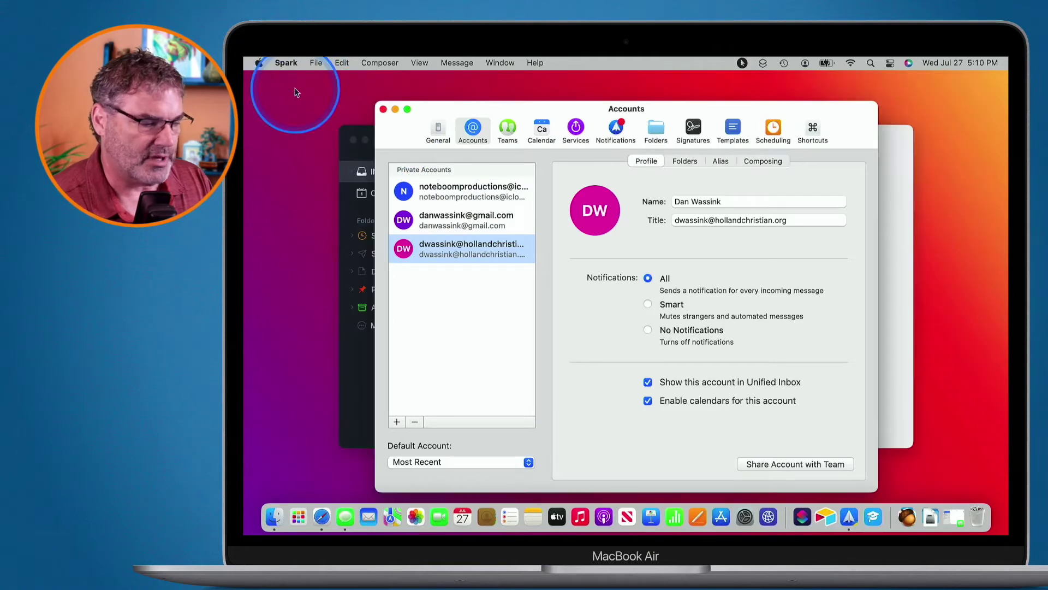
pyautogui.click(384, 110)
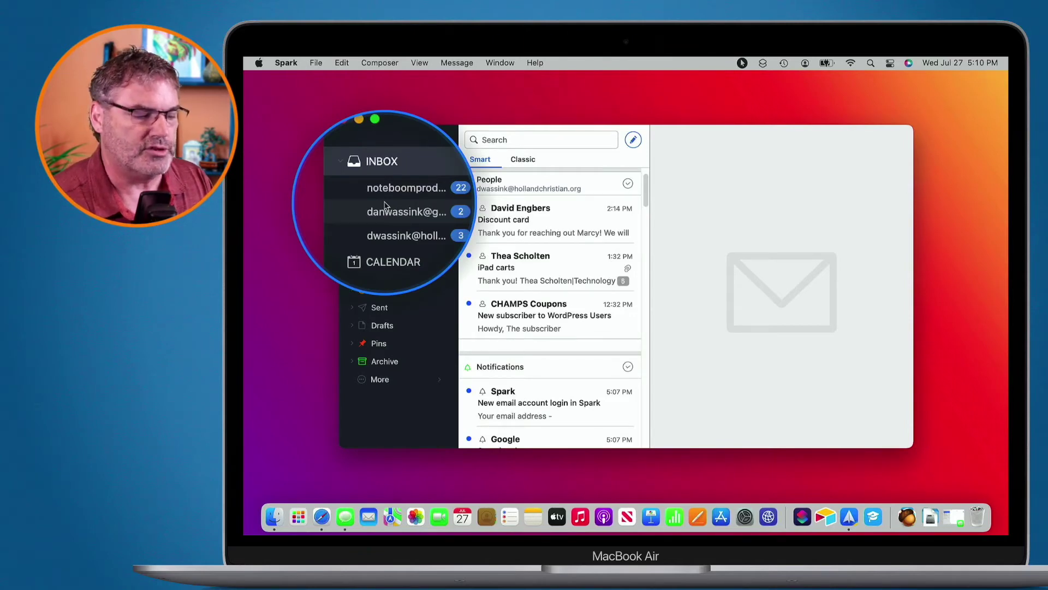
pyautogui.click(394, 192)
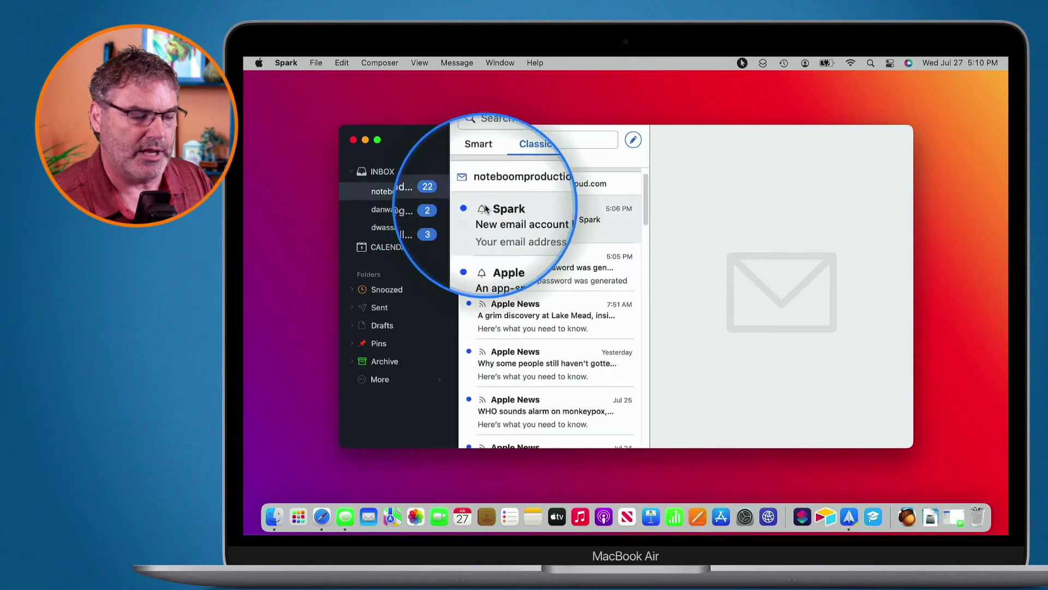
pyautogui.click(386, 214)
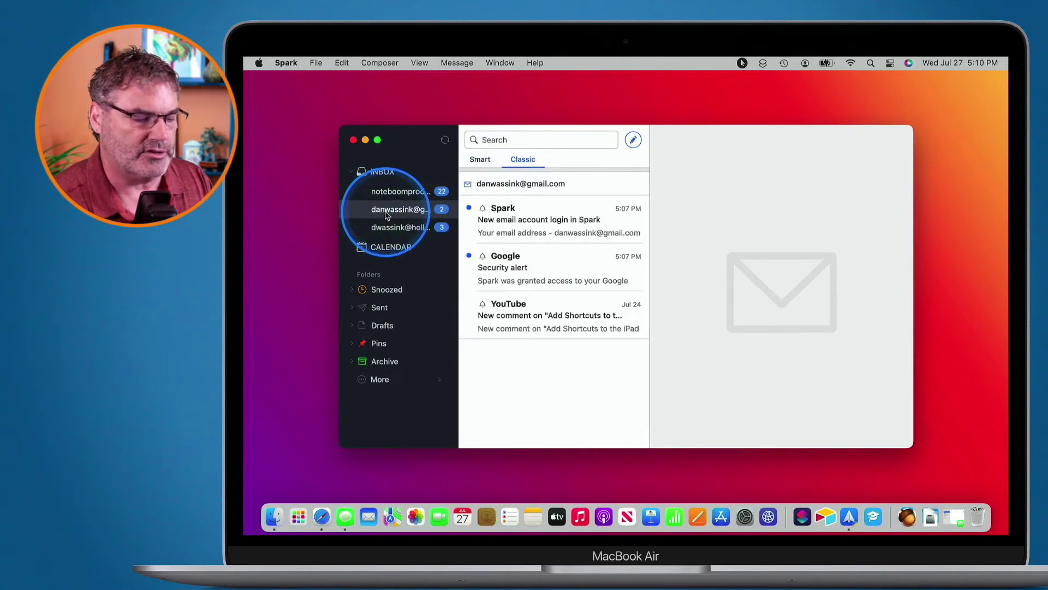